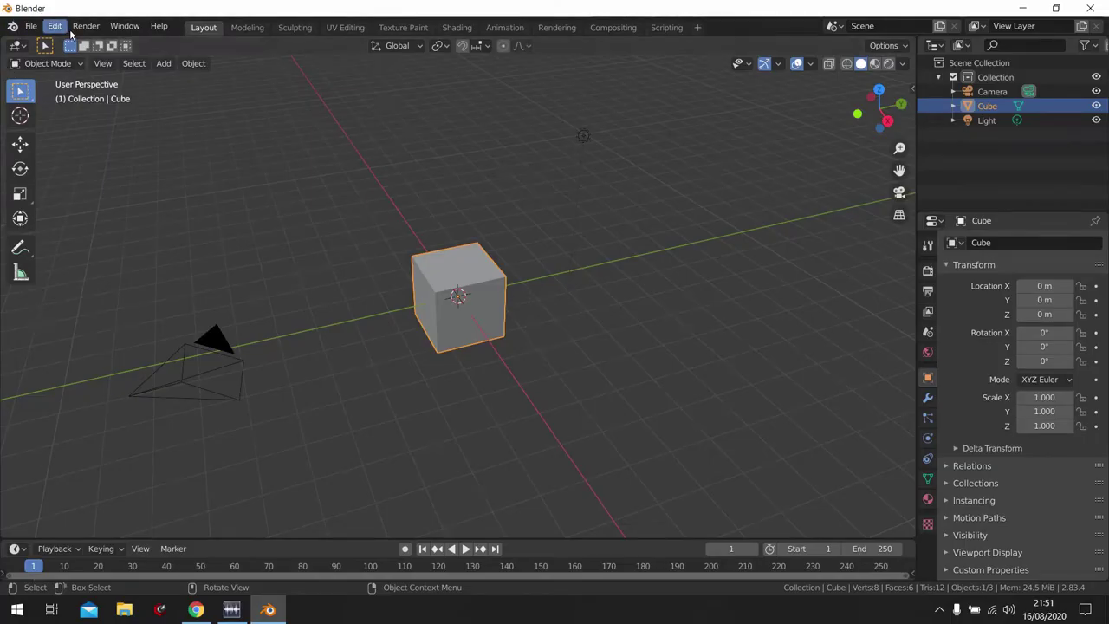
- Confirm Mesh: LoopTools is enabled via a 'loop' add-on search, then close Preferences
click(54, 27)
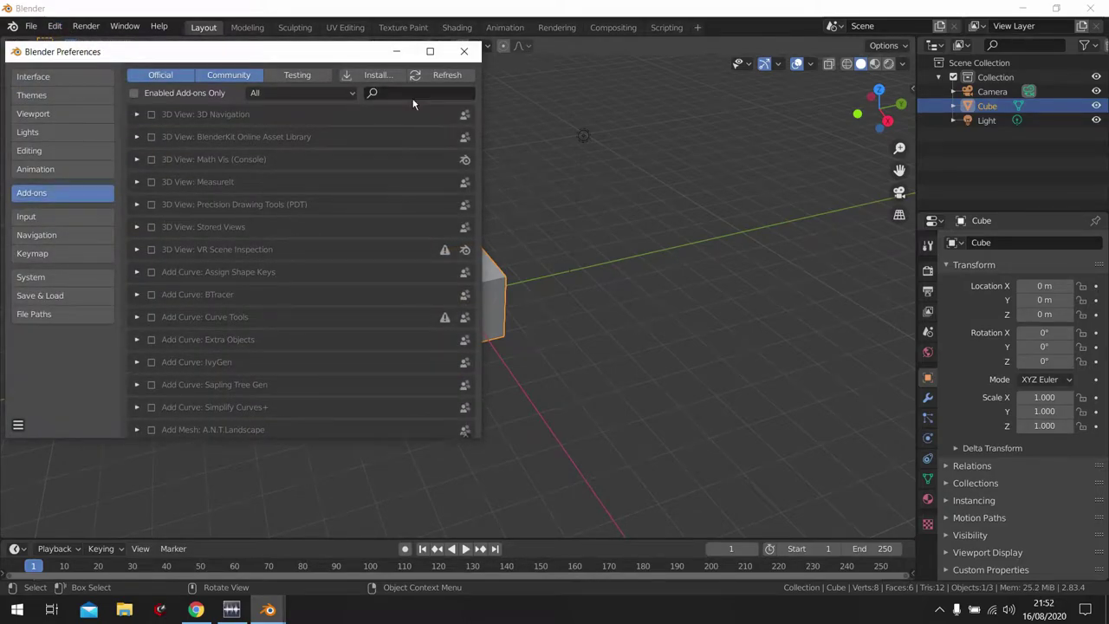
click(414, 95)
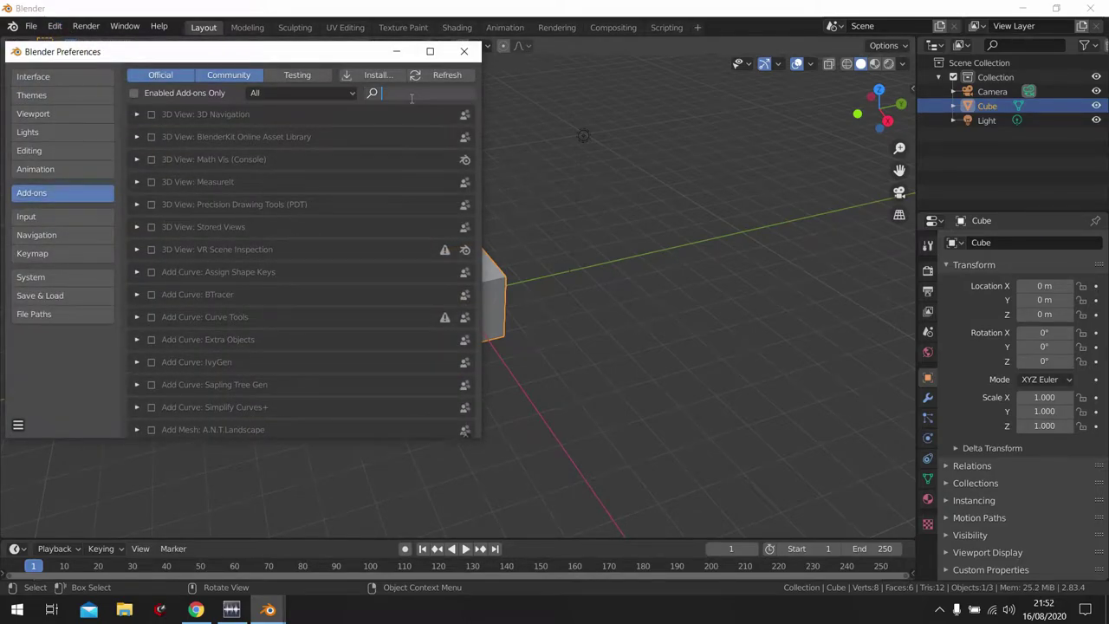
text(loop)
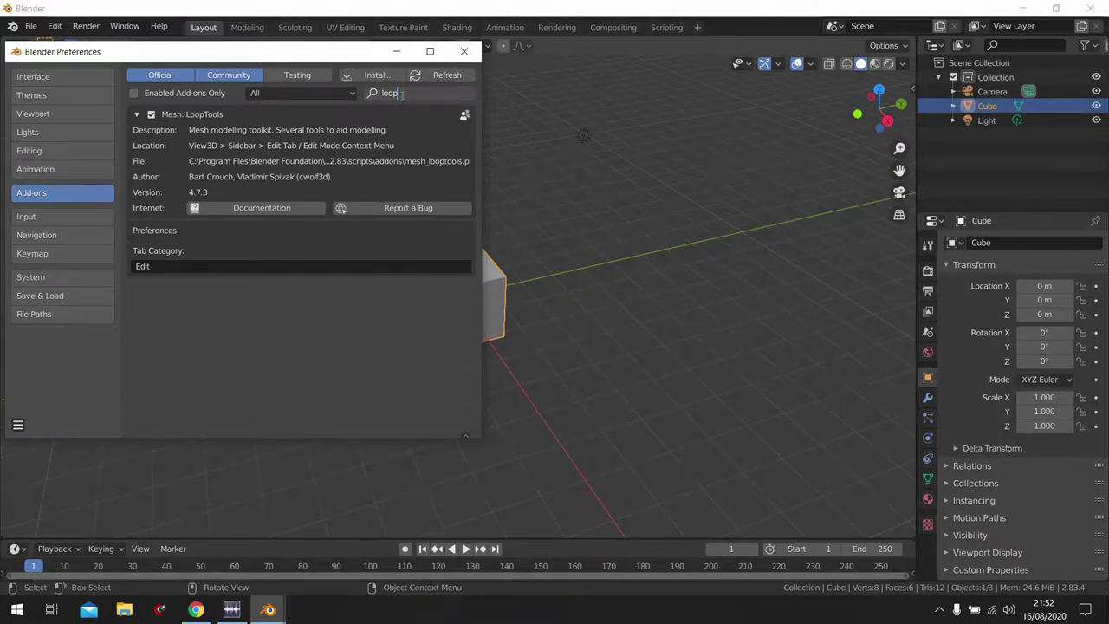
click(465, 51)
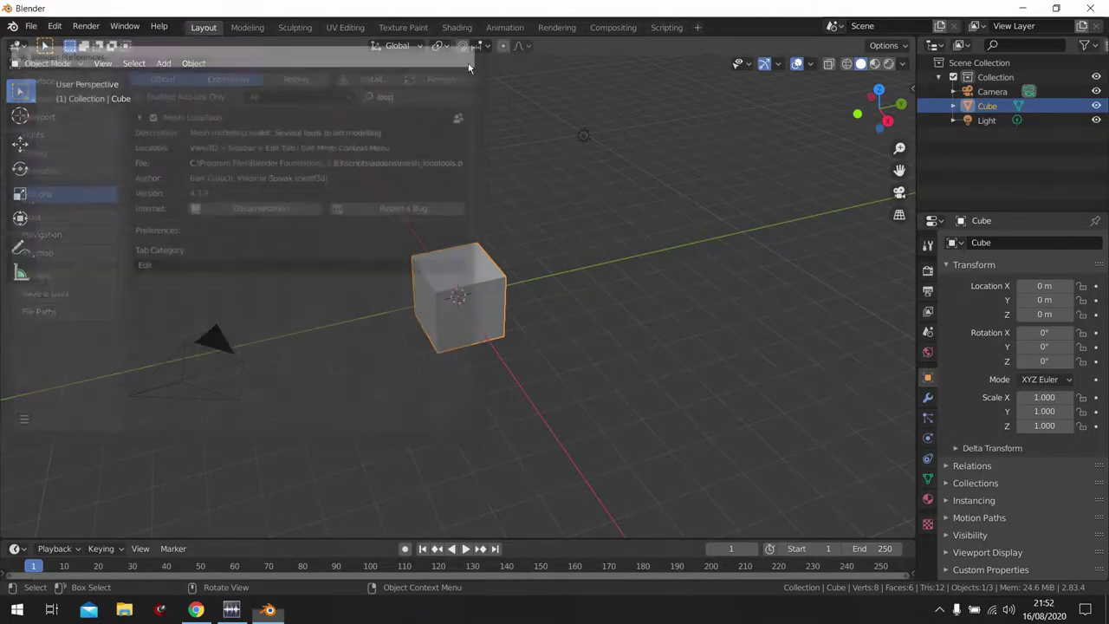
- Delete the default cube and add a UV sphere at the origin
key(x)
click(445, 288)
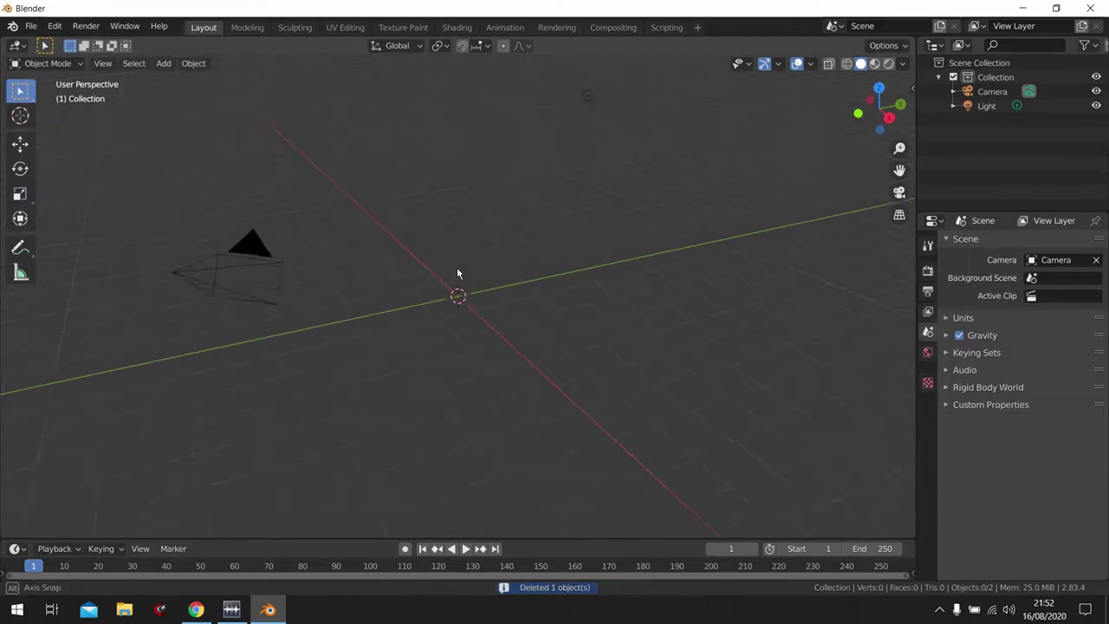
middle_drag(457, 272, 447, 302)
key(shift+a)
mouse_move(467, 293)
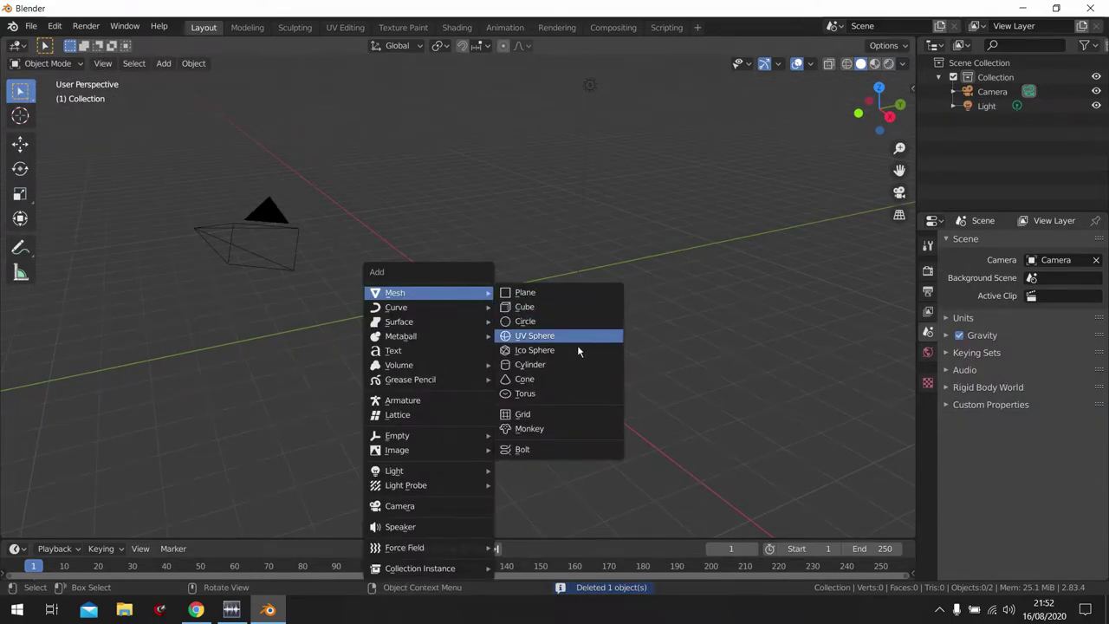
click(567, 337)
scroll(520, 316, up, 3)
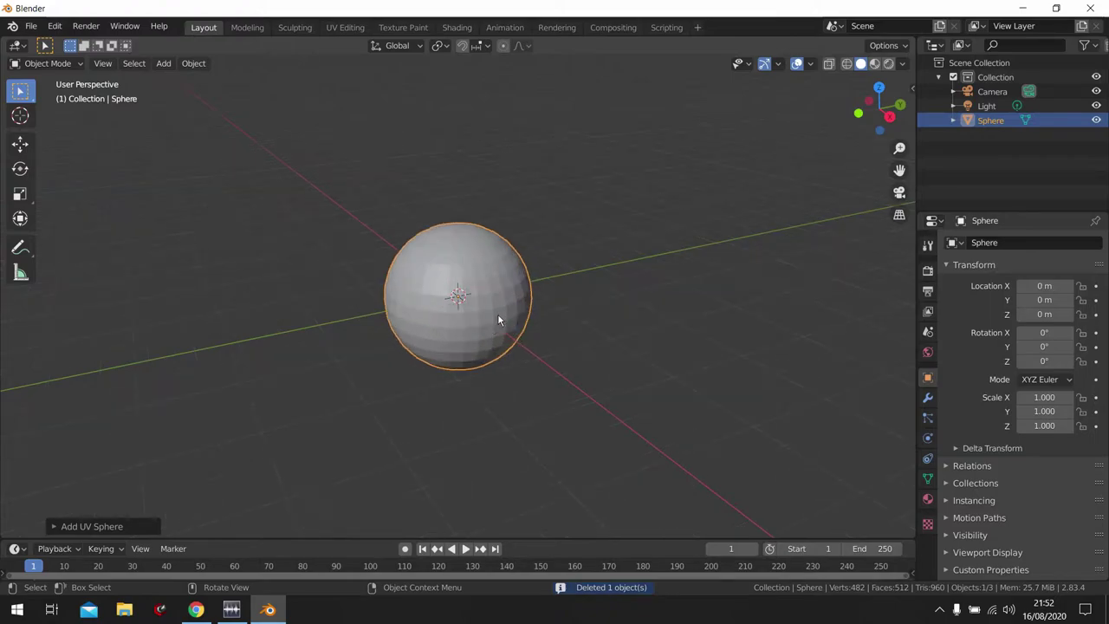
- Give the sphere 64 segments and 32 rings in its creation settings
click(77, 528)
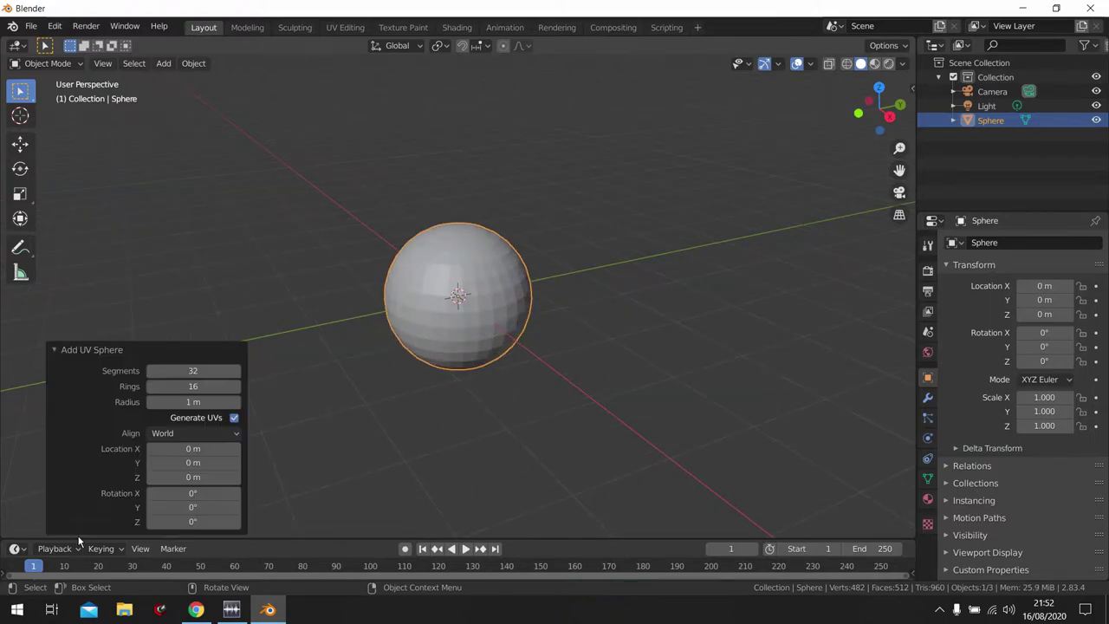
click(216, 372)
key(Return)
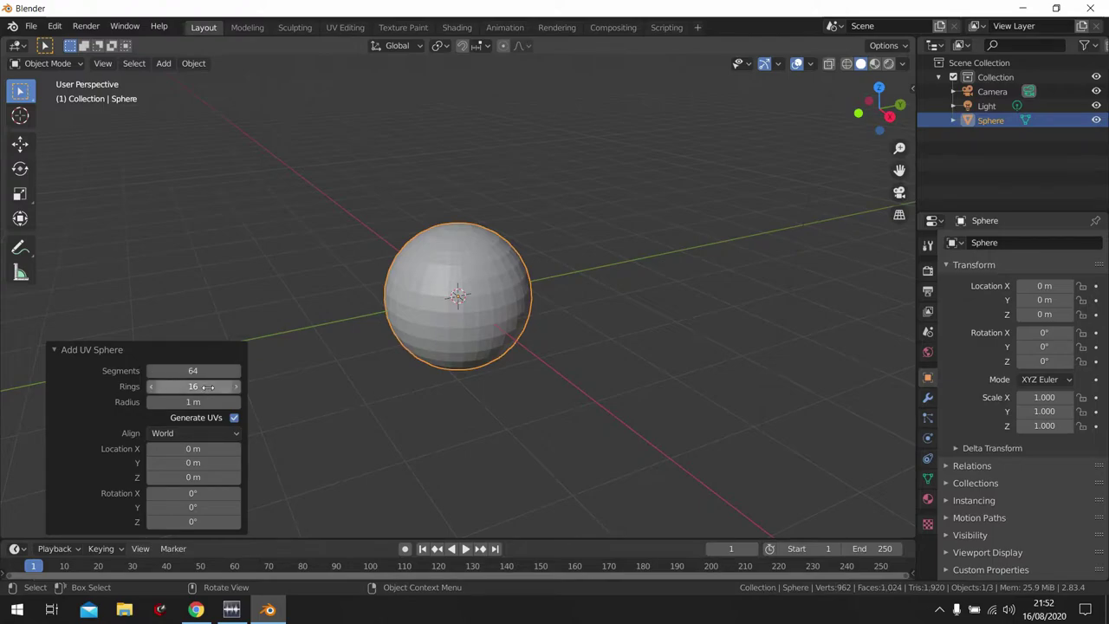
click(208, 387)
text(32)
key(Return)
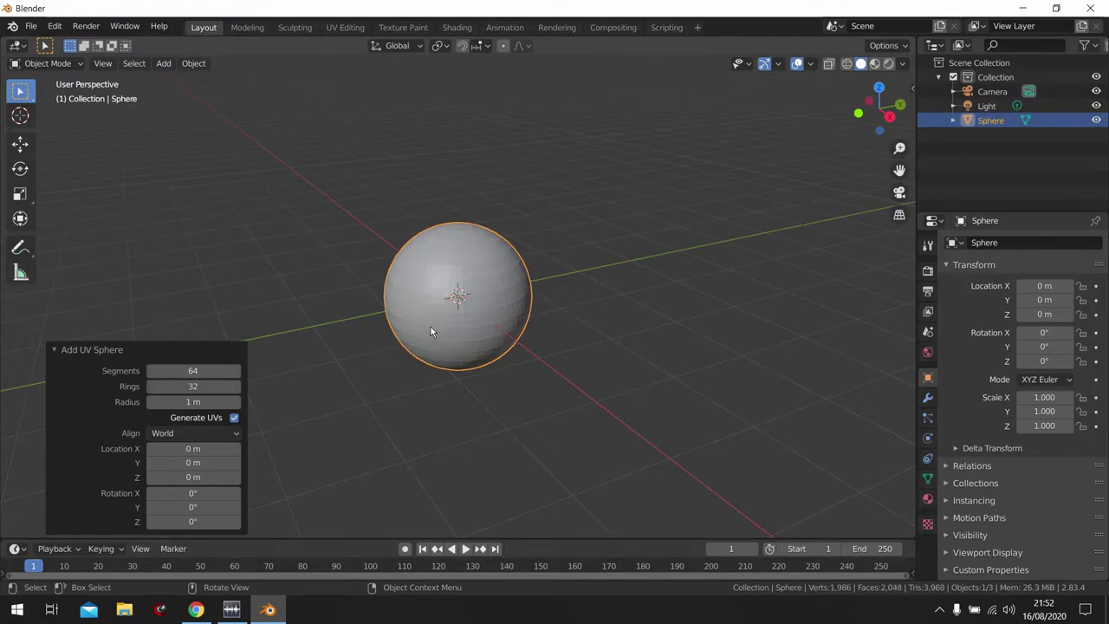
scroll(483, 304, up, 3)
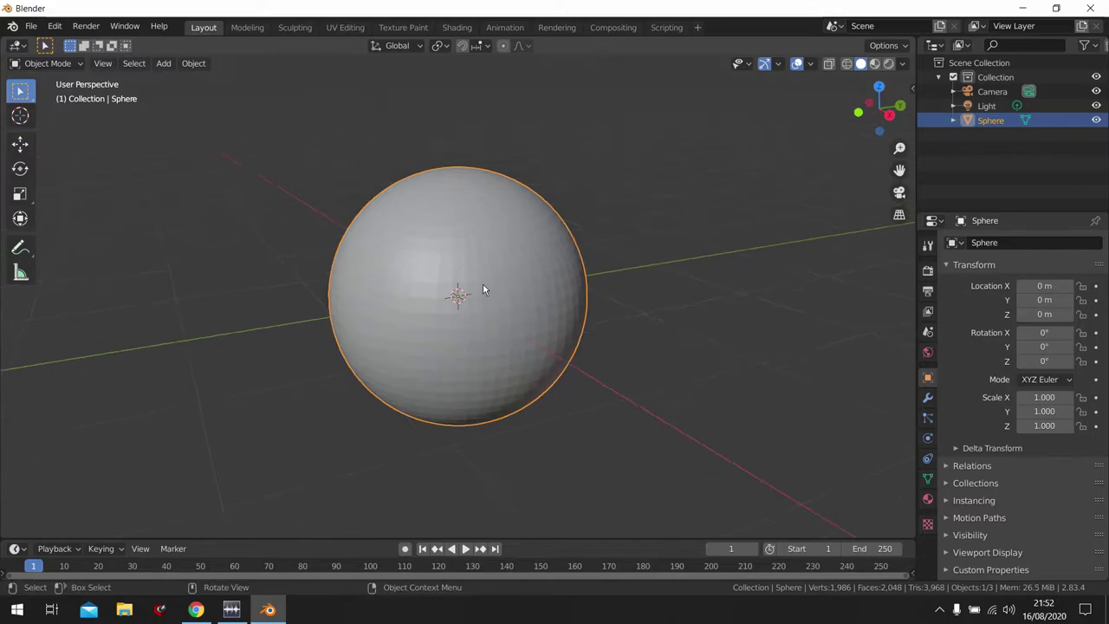
scroll(487, 282, up, 1)
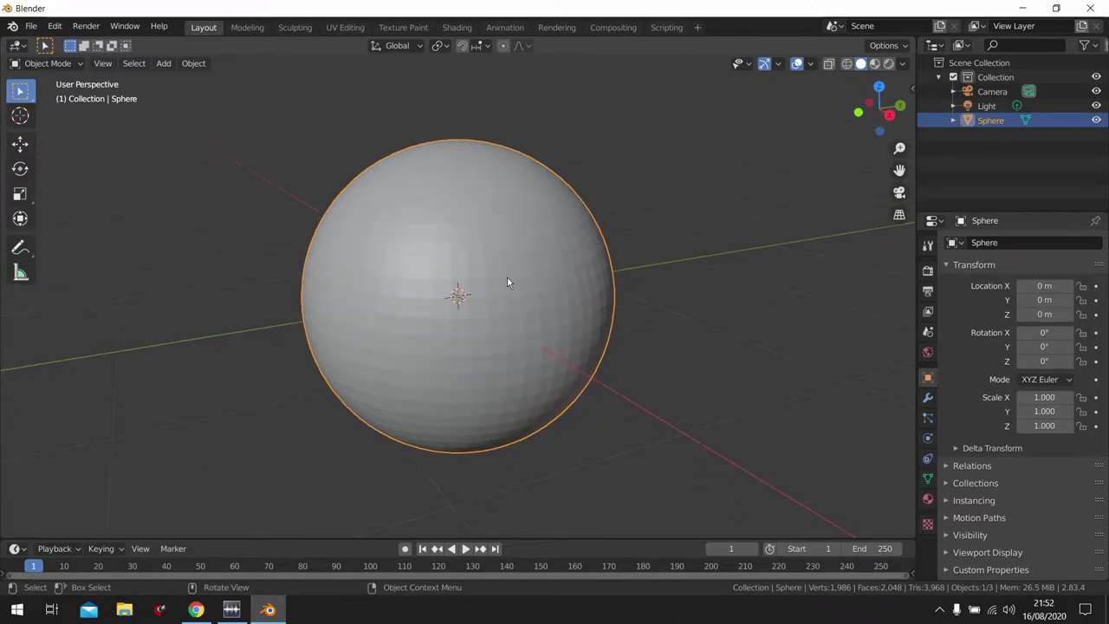
- Start the Shortcut VUr key display from the sidebar's Shortcut VUr tab
key(n)
click(908, 207)
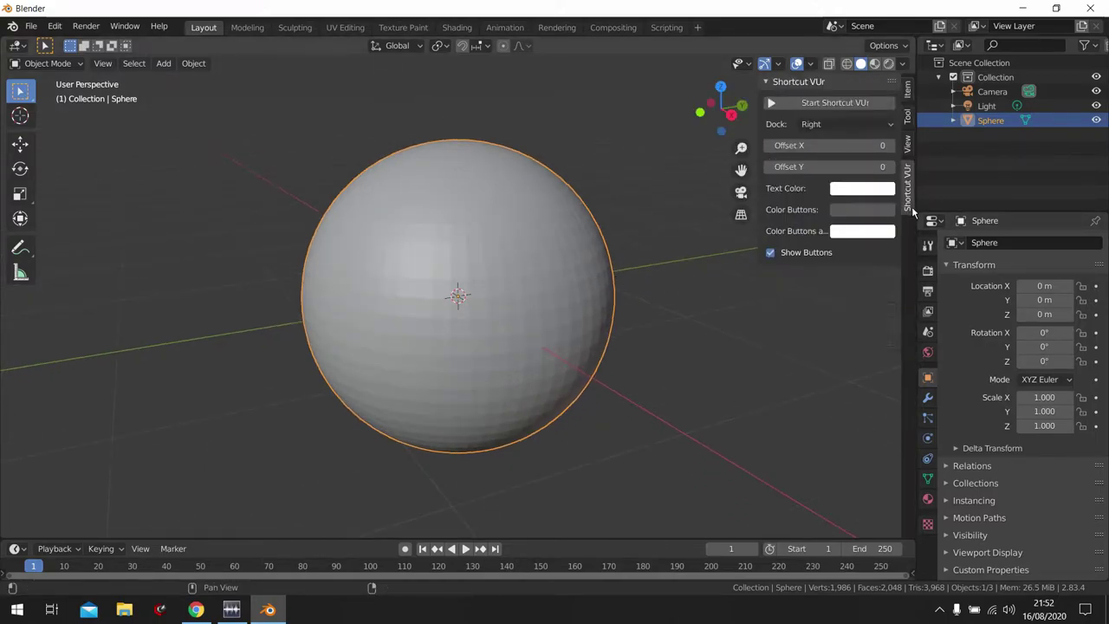
click(801, 308)
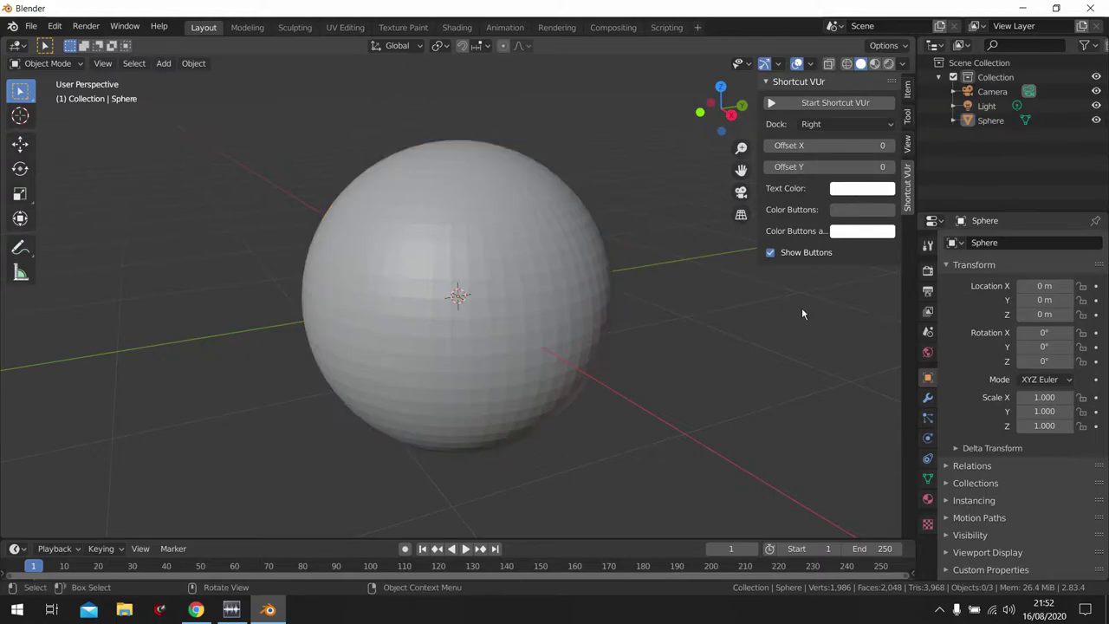
click(846, 107)
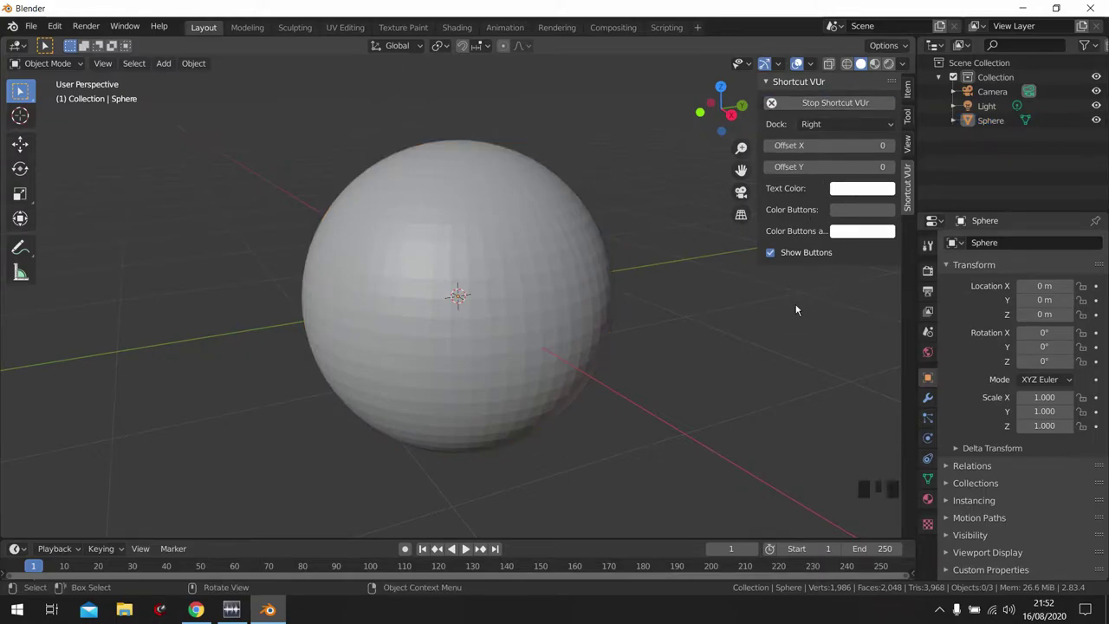
click(793, 304)
- In Edit Mode with face select, select a 2×2 face patch above the sphere's centre
key(Tab)
scroll(492, 278, up, 2)
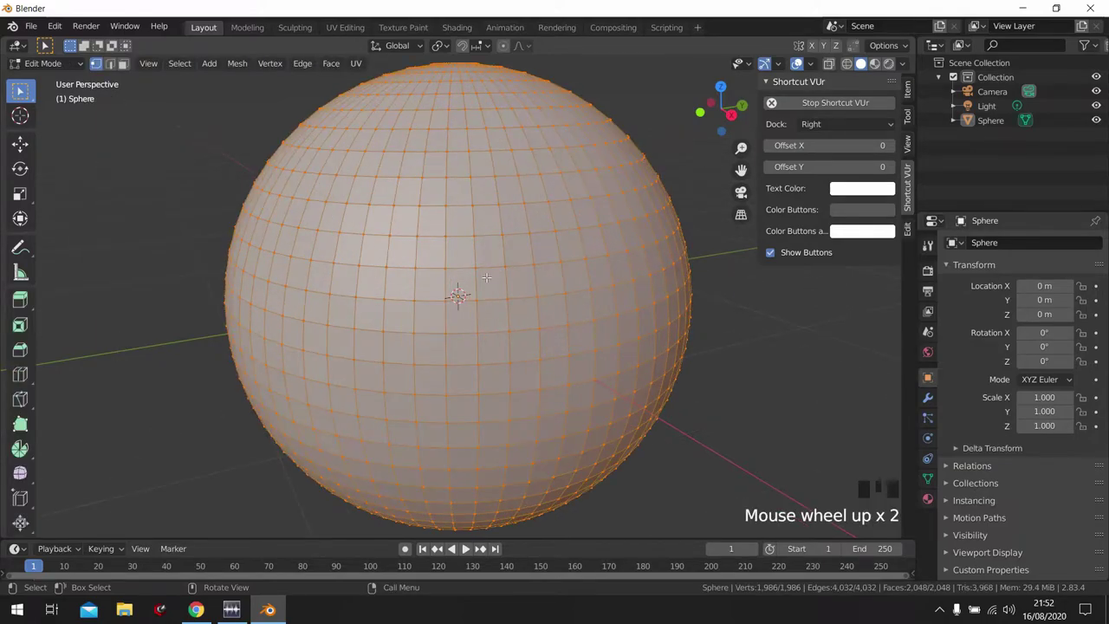
key(3)
click(464, 263)
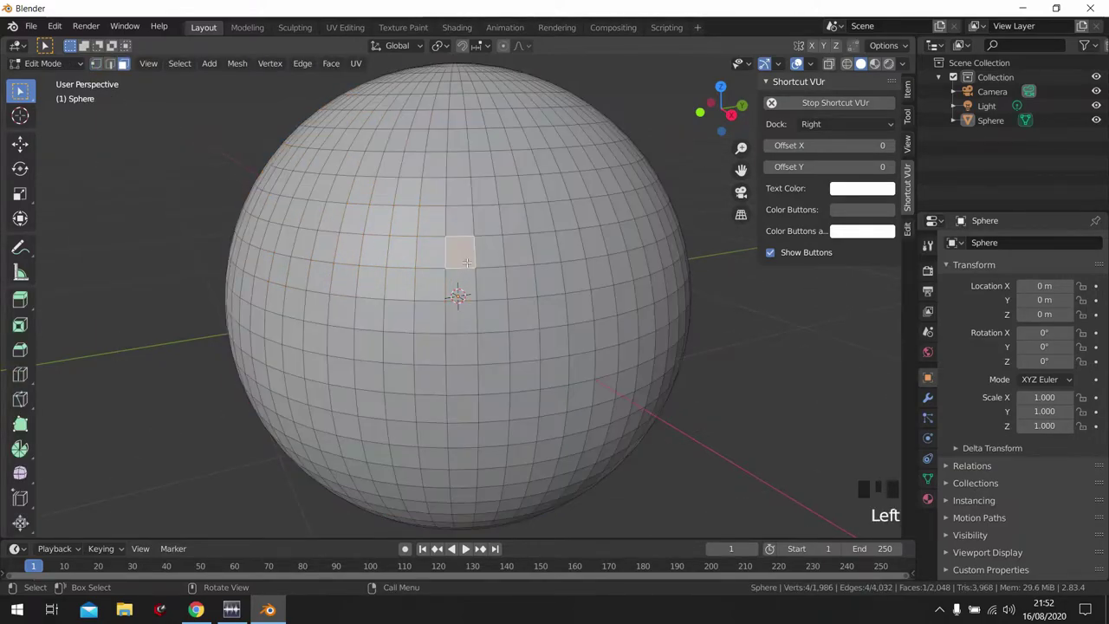
mouse_move(470, 262)
middle_down()
mouse_move(495, 257)
mouse_move(481, 318)
mouse_move(466, 282)
middle_up()
shift+click(460, 247)
shift+click(434, 289)
shift+click(430, 279)
- Add a second 2×2 patch to its right and a third patch below for the thumb
shift+click(495, 258)
shift+click(515, 245)
shift+click(515, 275)
shift+click(485, 275)
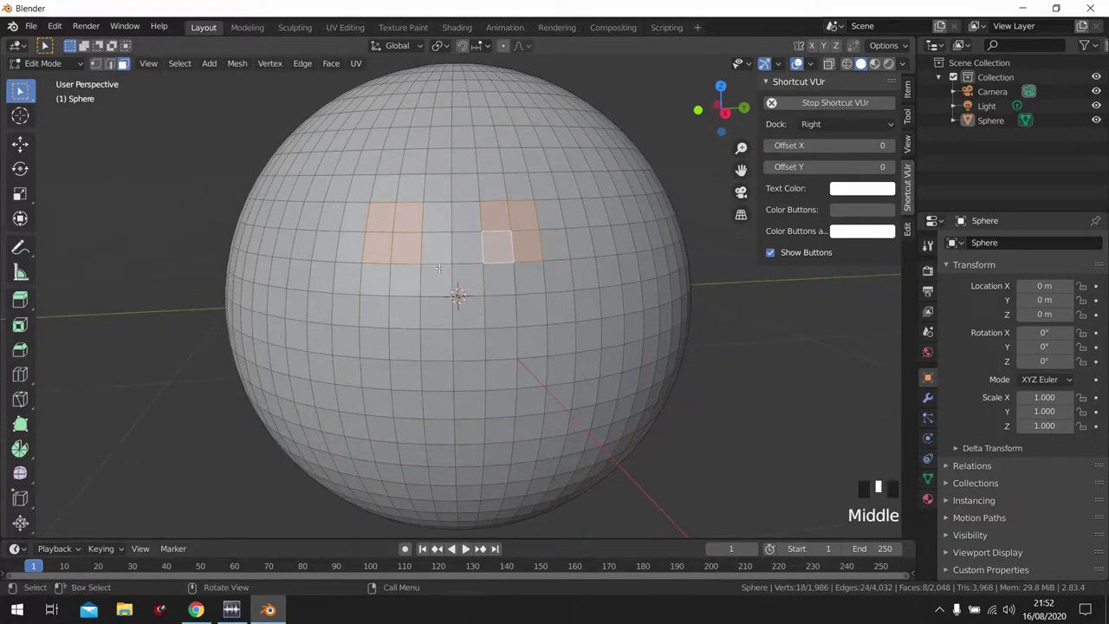
shift+click(438, 376)
shift+click(469, 375)
shift+click(455, 416)
shift+click(453, 417)
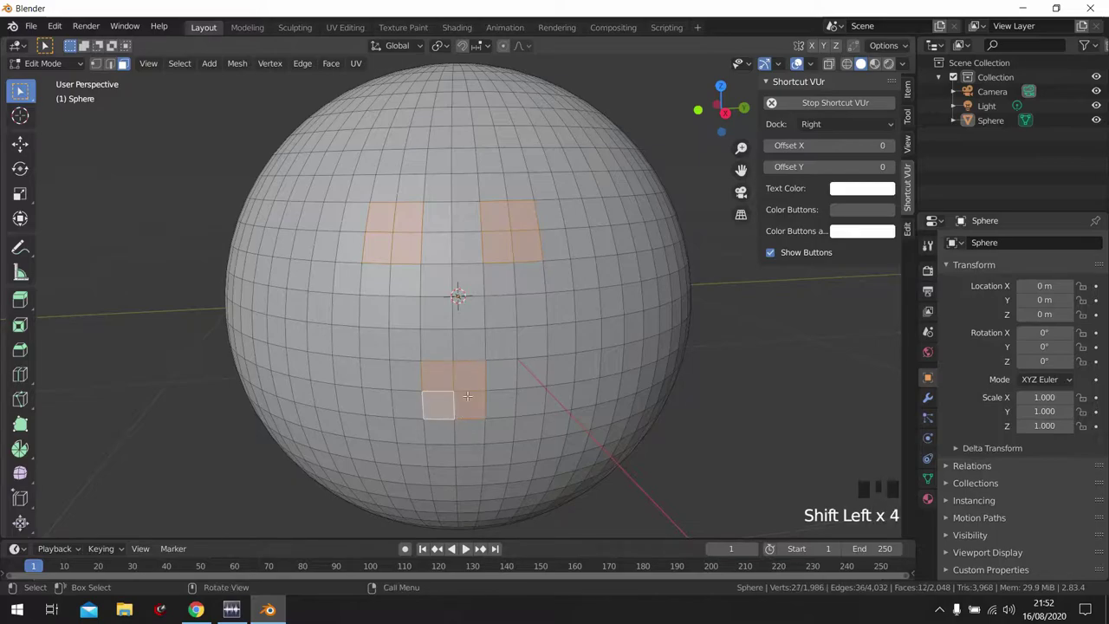
- Make the three face patches circular with LoopTools Circle
click(914, 242)
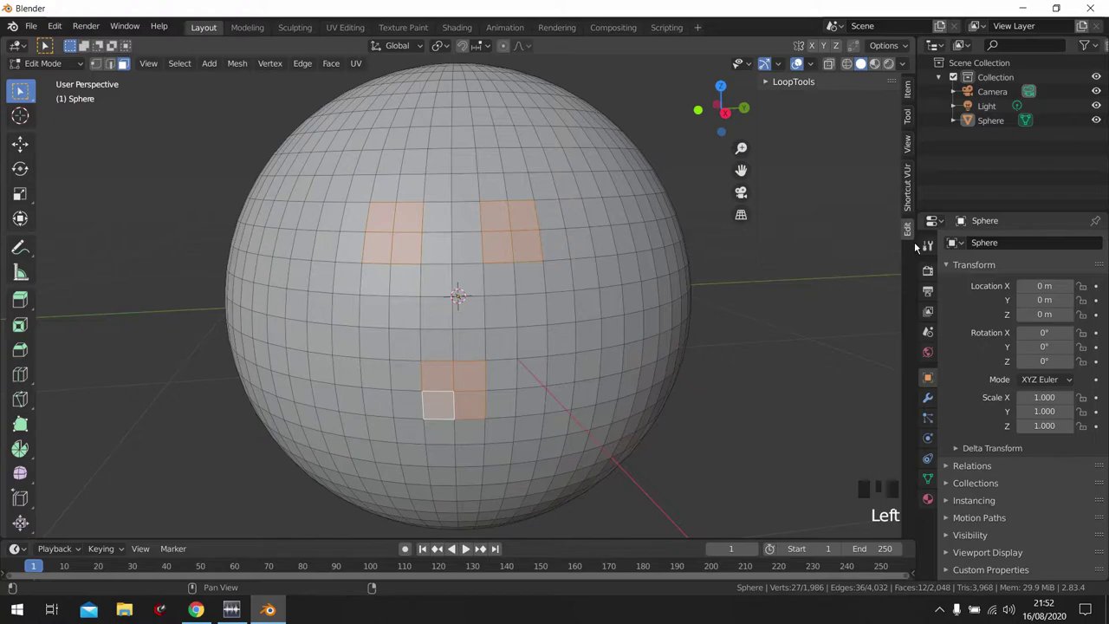
click(814, 89)
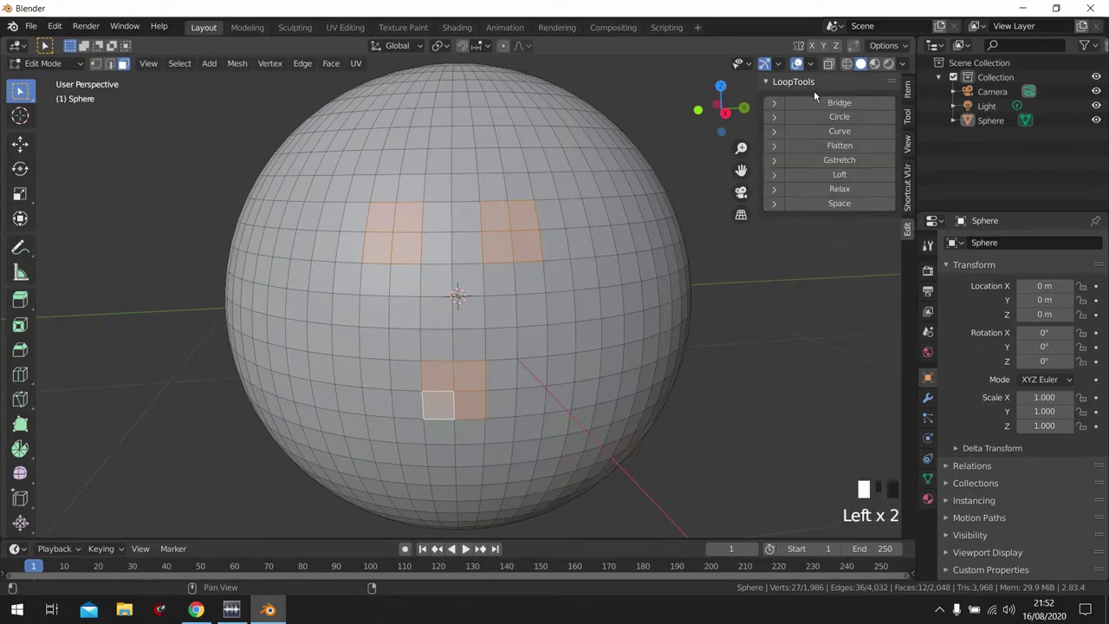
click(826, 117)
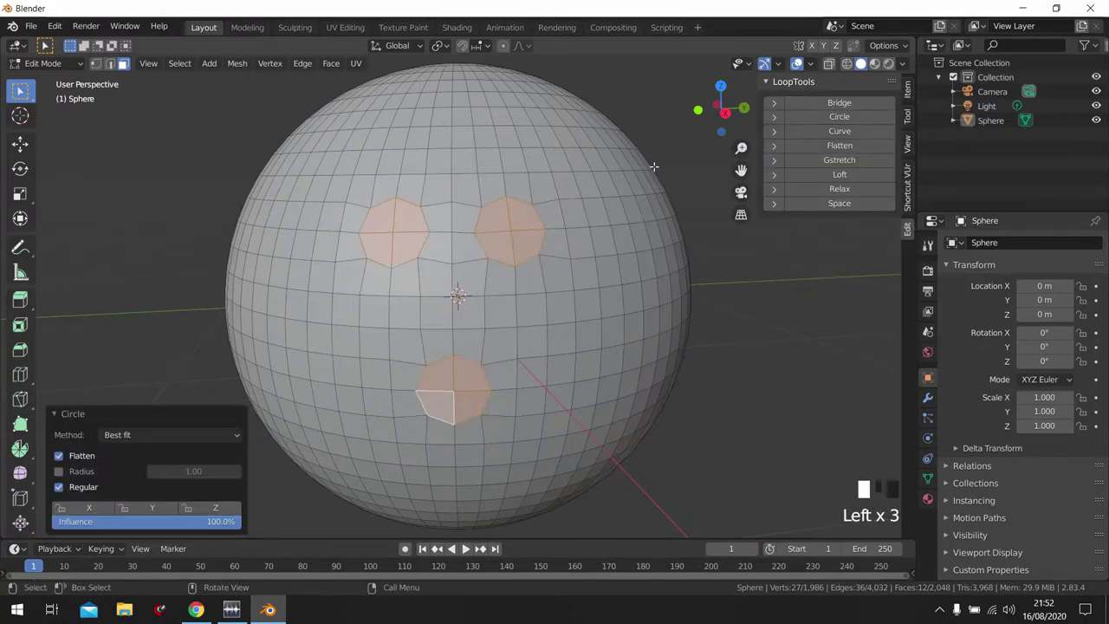
- Extrude the round patches inward twice to sink the holes, then return to Object Mode
key(e)
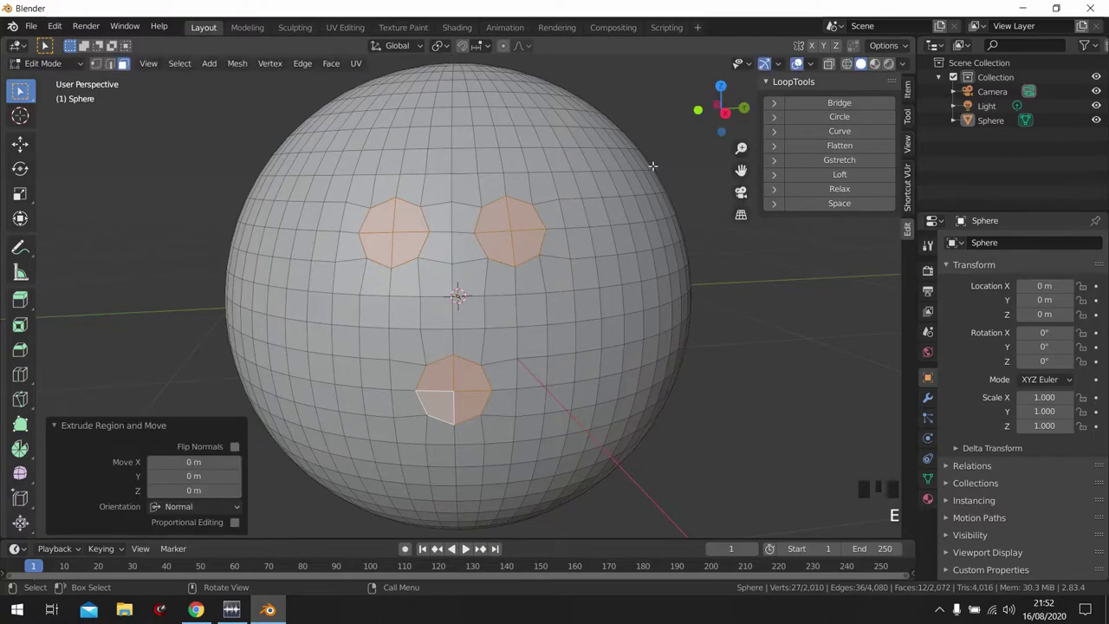
scroll(651, 165, down, 2)
key(e)
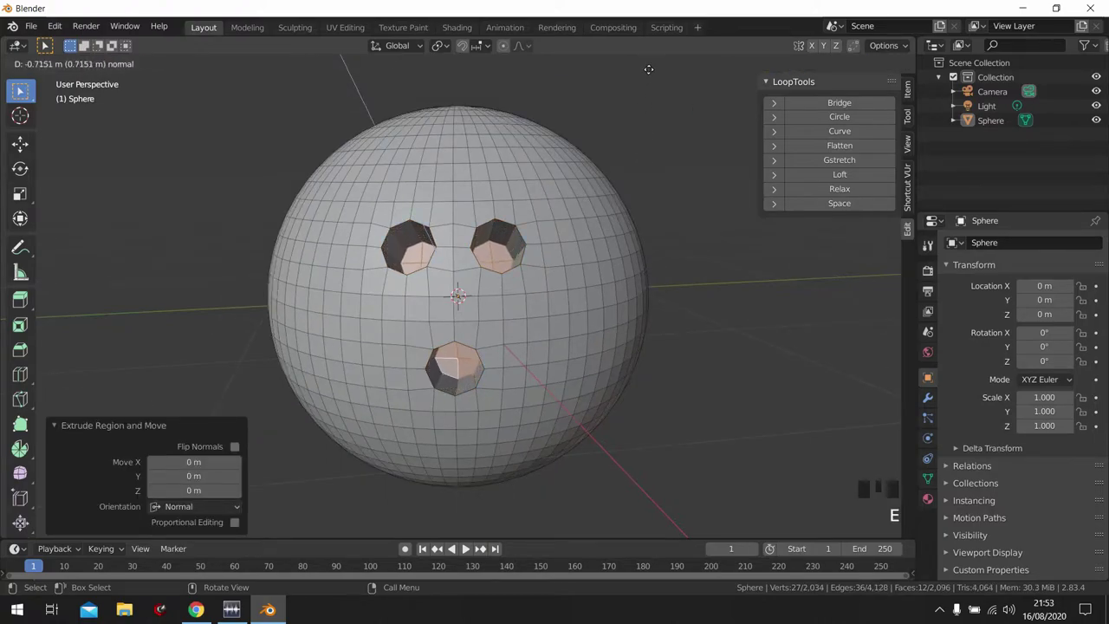
click(639, 460)
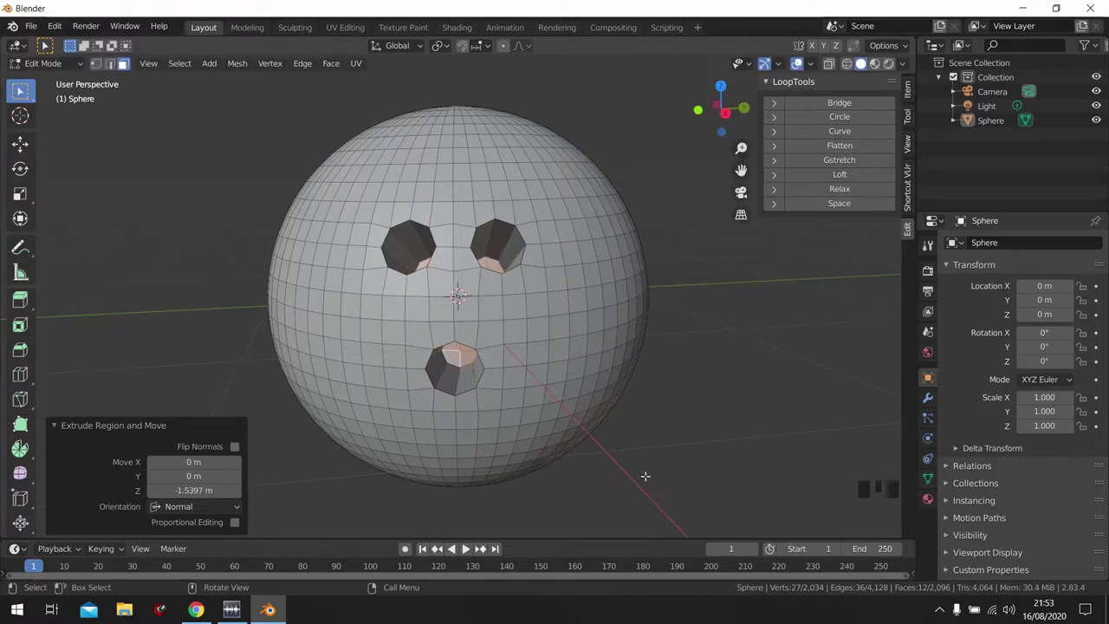
middle_drag(638, 460, 612, 414)
key(e)
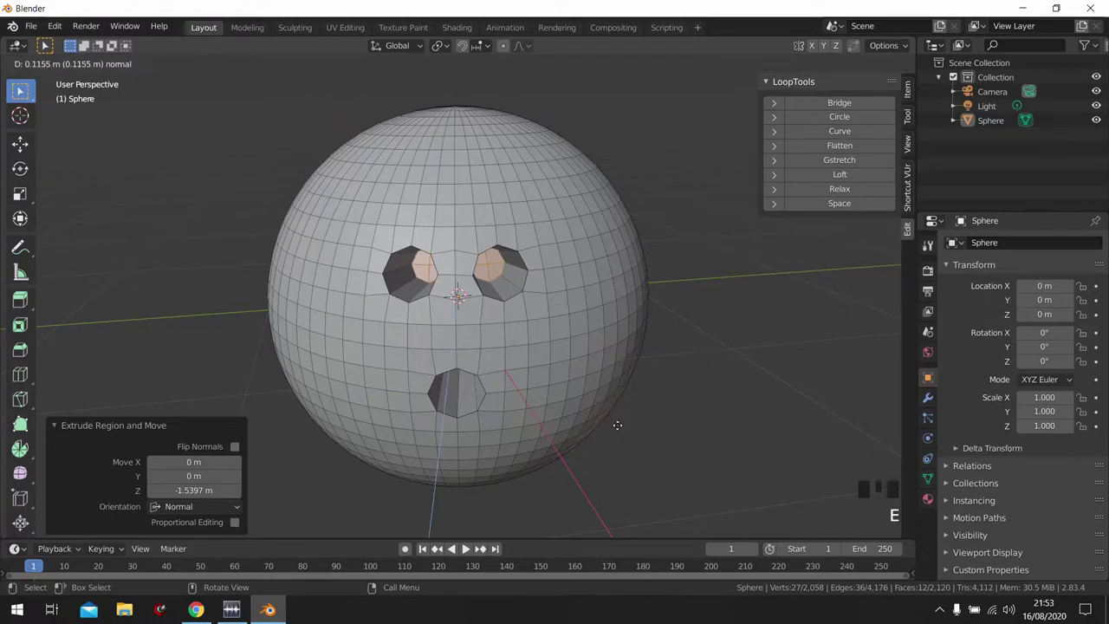
click(622, 458)
middle_drag(622, 458, 617, 419)
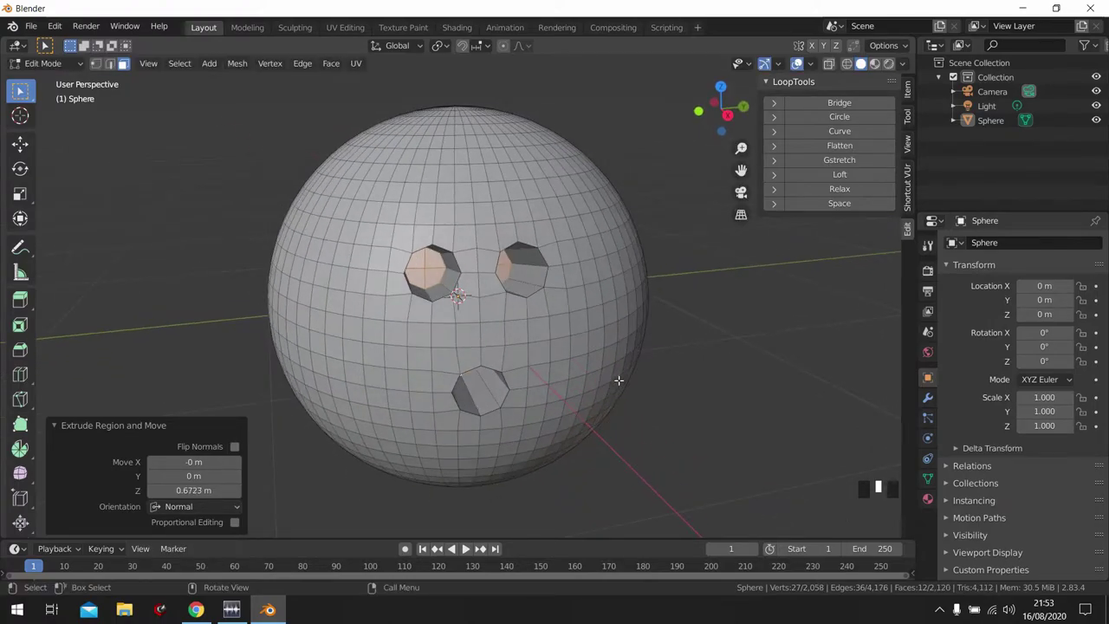
key(Tab)
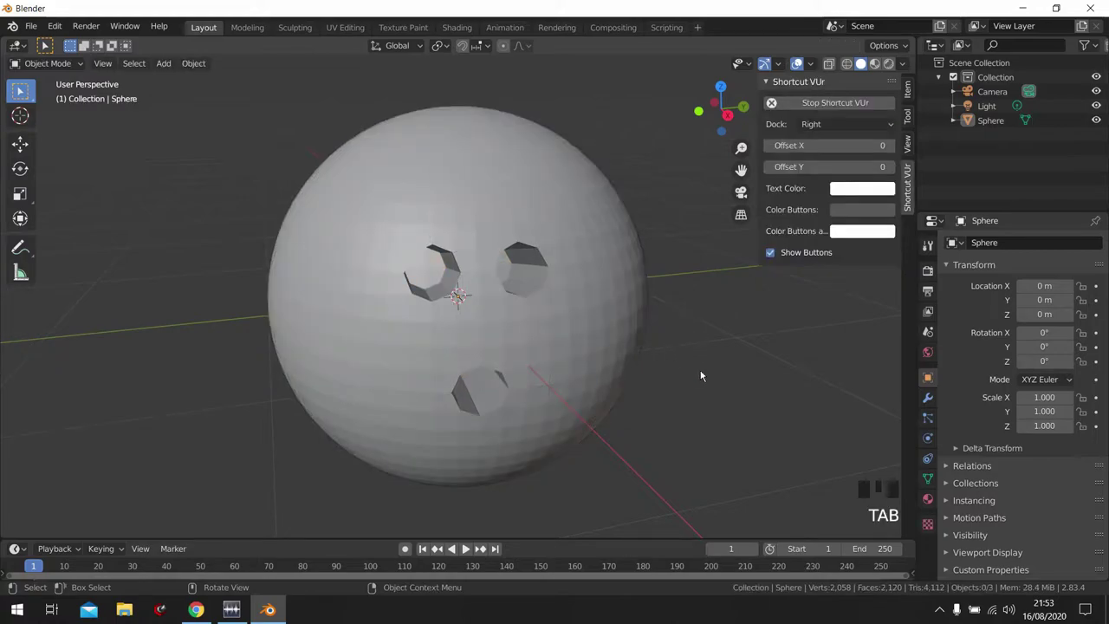
- Add a Subdivision Surface modifier with Render level 3 and Viewport level 4
click(931, 410)
click(1005, 245)
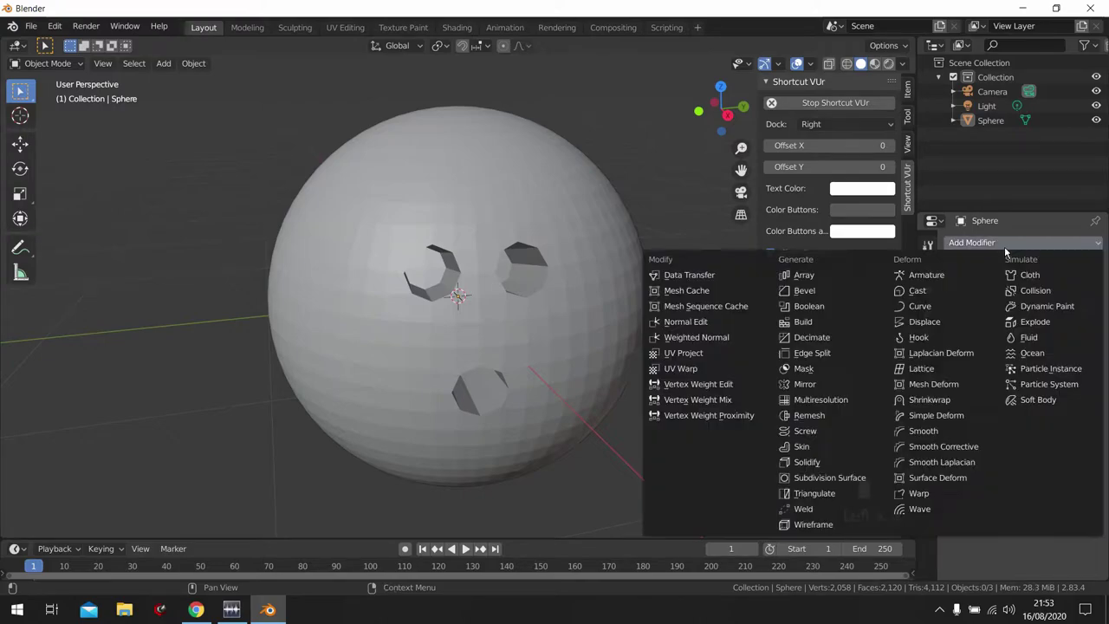
click(829, 477)
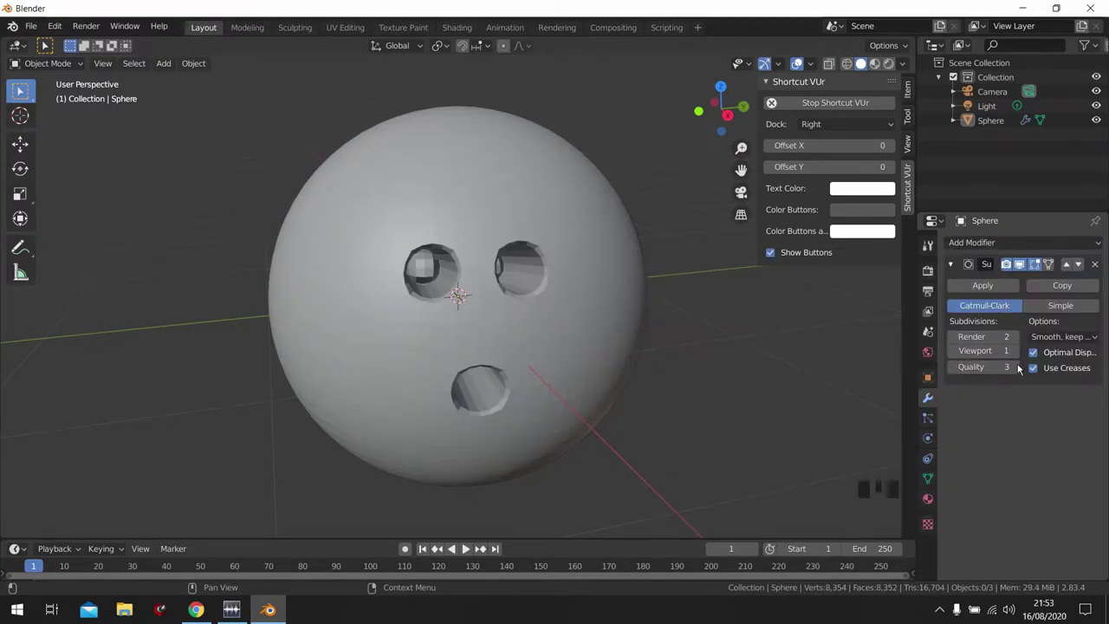
click(1015, 336)
click(1015, 350)
click(1015, 350)
middle_click(678, 275)
scroll(553, 280, up, 4)
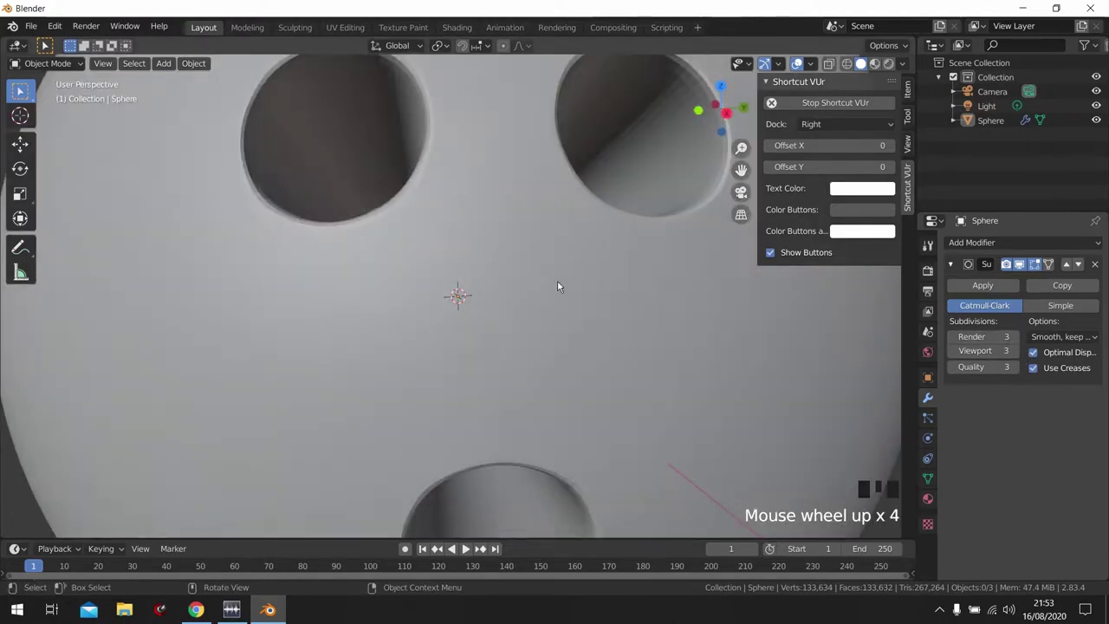
scroll(544, 281, down, 1)
click(1014, 350)
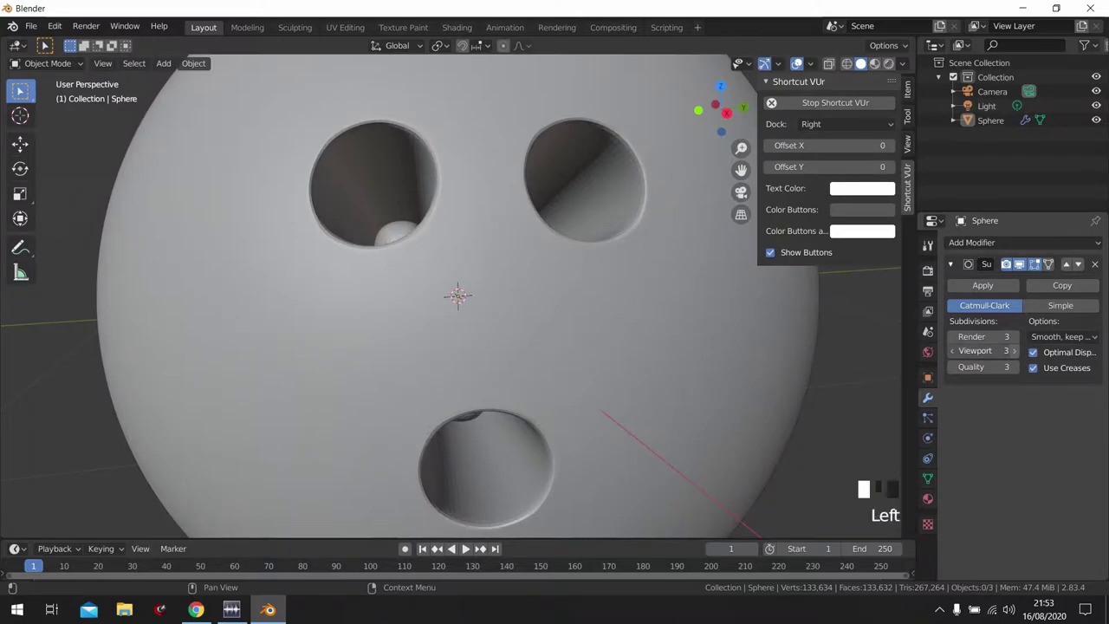
middle_drag(664, 280, 609, 267)
scroll(609, 267, down, 4)
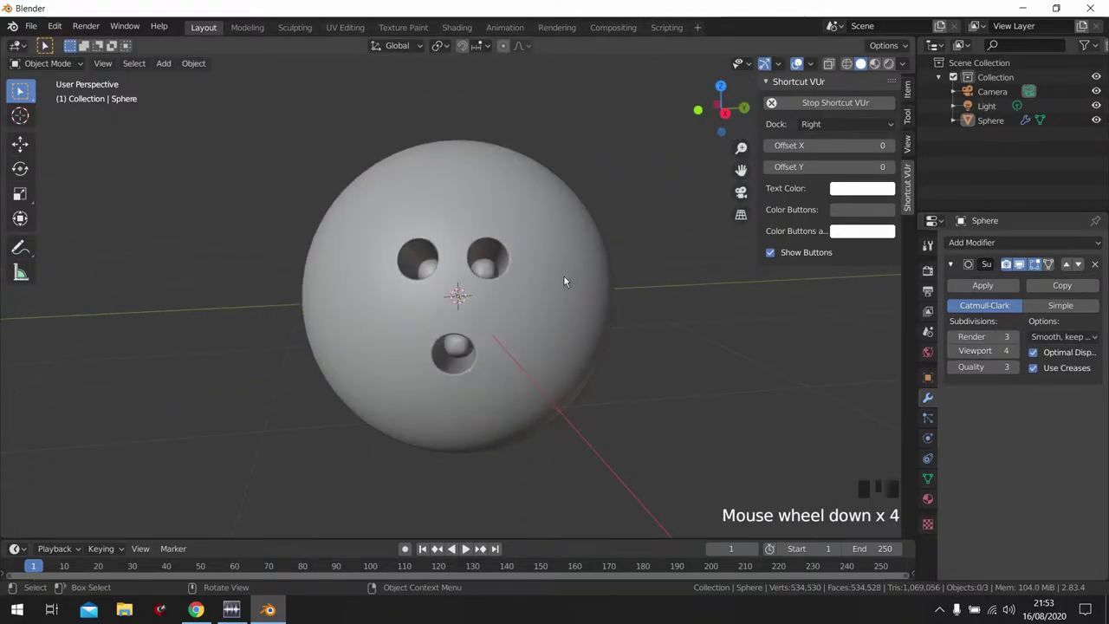
- Hide the sidebar and move the sphere slightly upward
key(n)
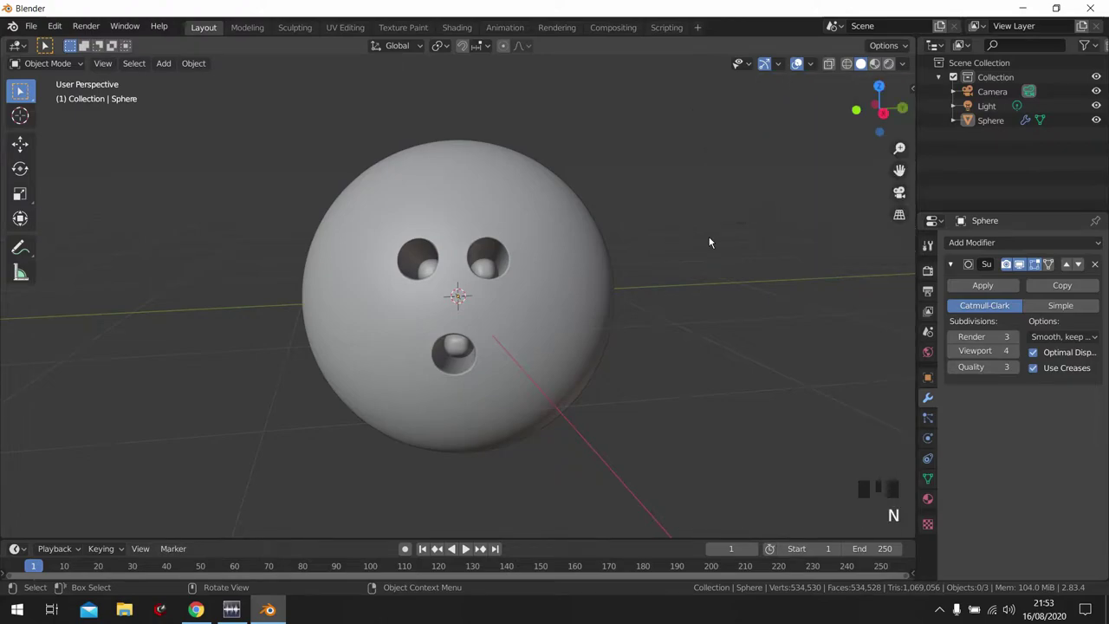
middle_drag(607, 258, 540, 254)
click(550, 262)
key(g)
click(525, 167)
scroll(521, 189, down, 4)
scroll(458, 319, down, 1)
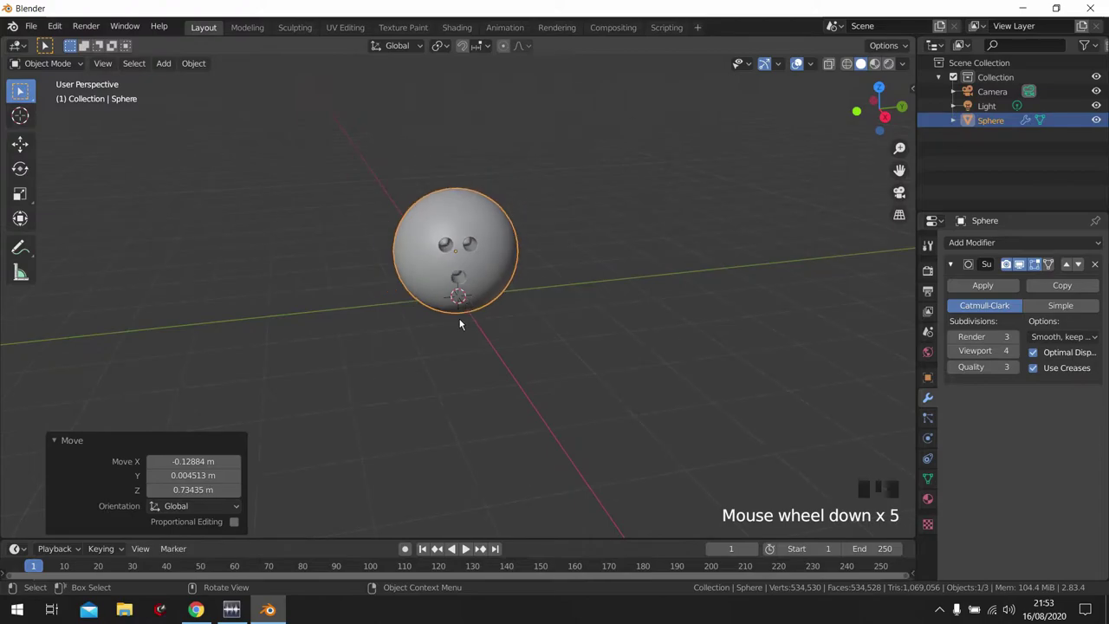
middle_drag(458, 319, 447, 341)
- Add a plane scaled about 27× beneath the ball and enter its Edit Mode
click(446, 342)
key(shift+a)
mouse_move(416, 303)
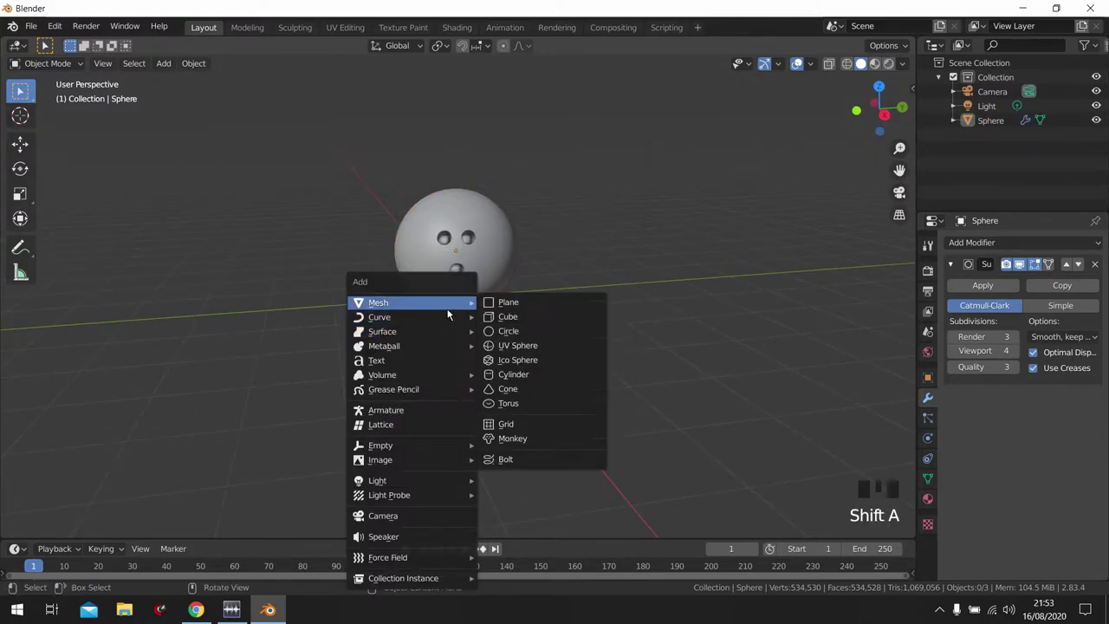
click(487, 303)
key(s)
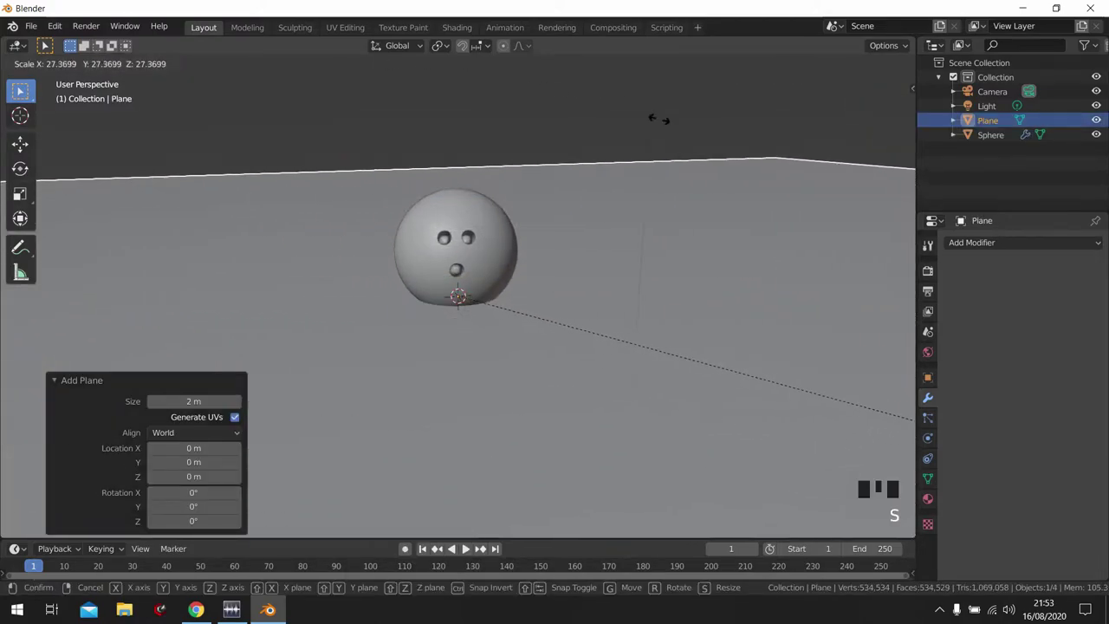
click(574, 155)
scroll(574, 155, down, 3)
key(Tab)
- Select the plane's far edge and extrude it upward into a back wall
click(382, 196)
key(2)
click(382, 197)
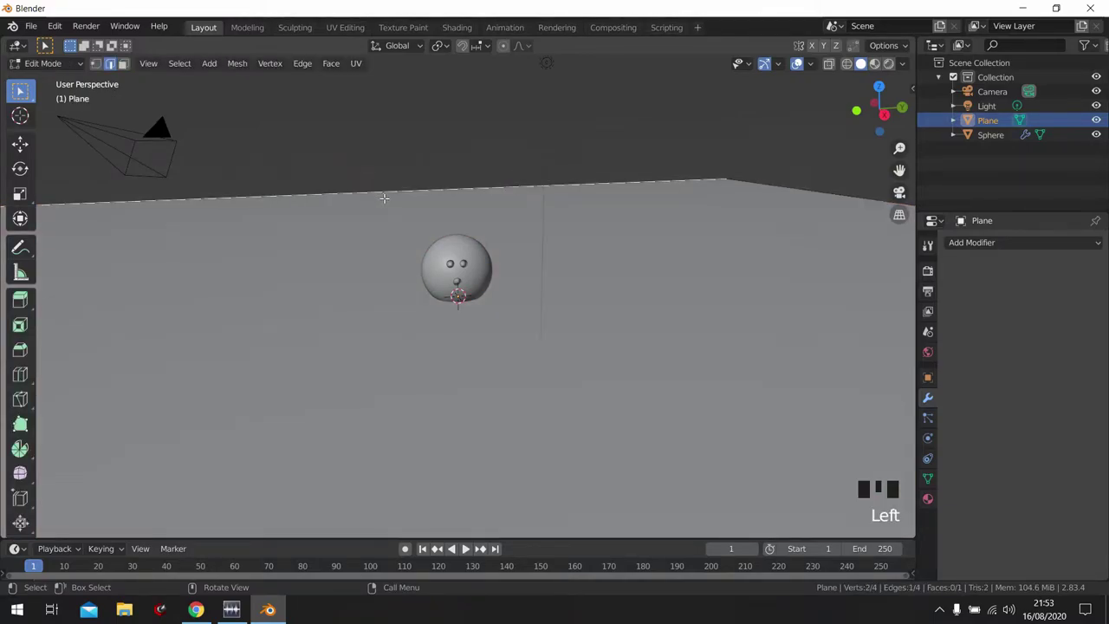
middle_drag(385, 198, 388, 162)
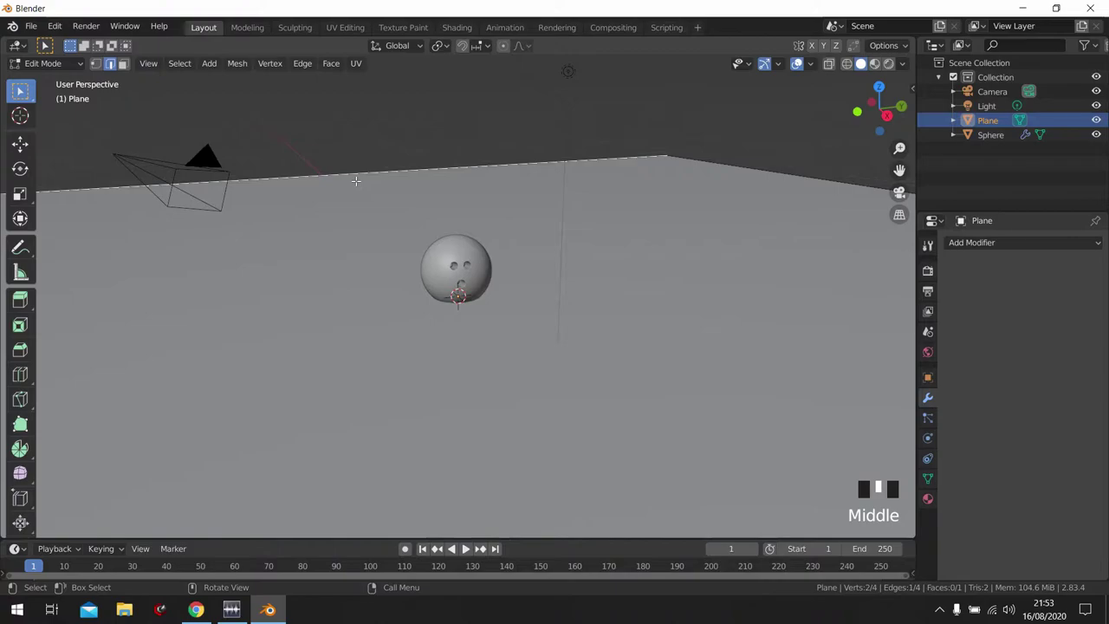
key(e)
click(357, 364)
middle_drag(436, 275, 482, 268)
scroll(515, 332, down, 6)
click(516, 333)
- In Object Mode, scale the backdrop to about 0.37× and reposition it around the ball
key(Tab)
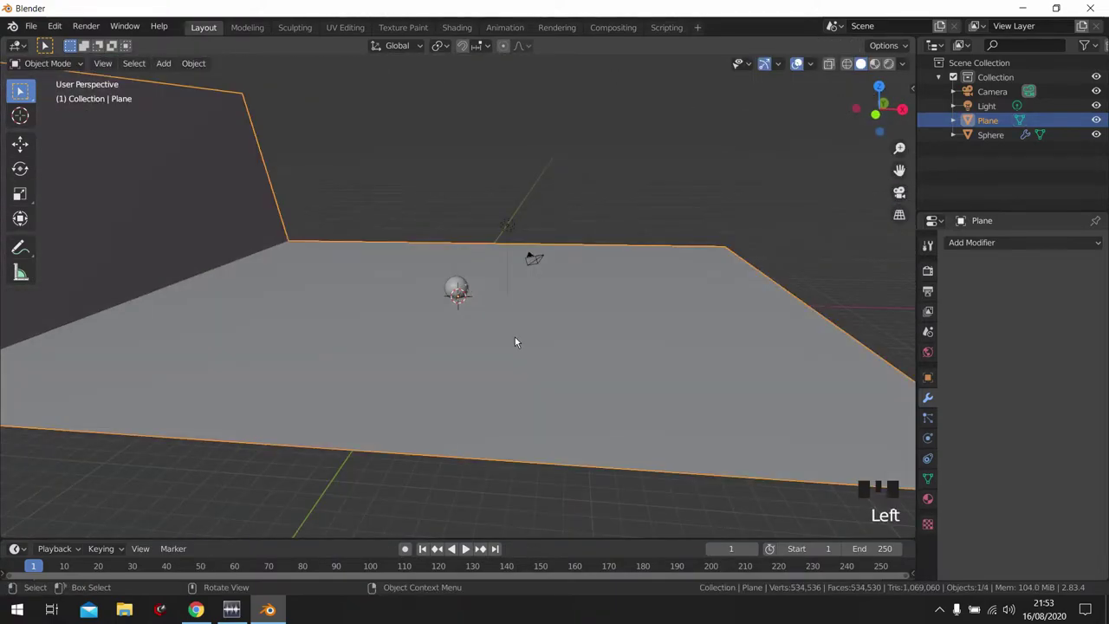
key(s)
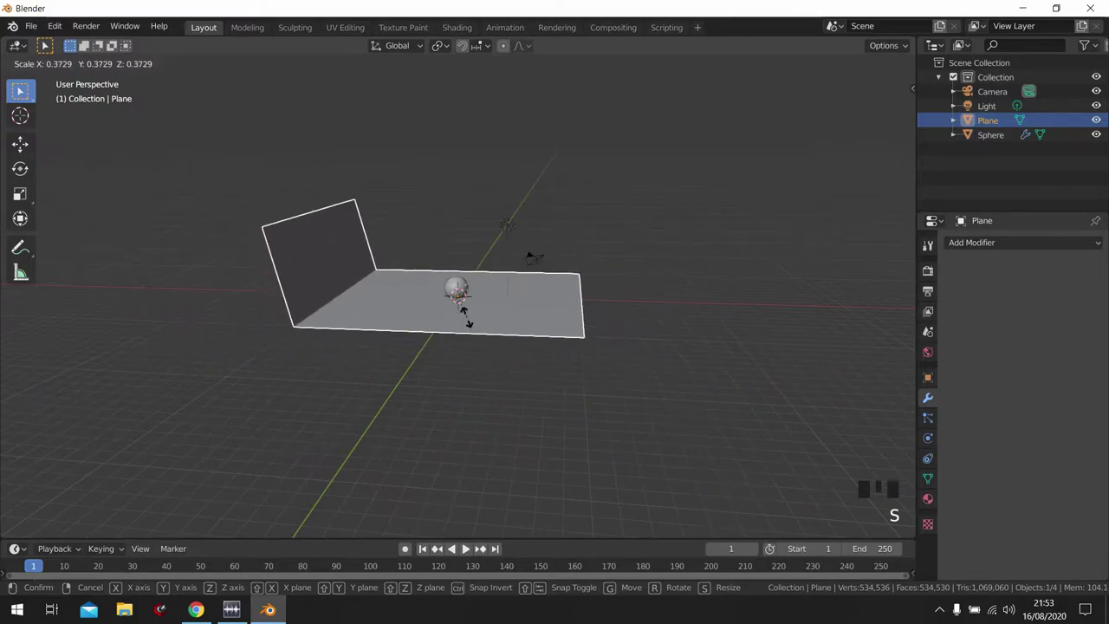
click(476, 319)
key(g)
click(510, 324)
scroll(509, 324, up, 6)
middle_drag(489, 315, 388, 307)
scroll(468, 277, up, 2)
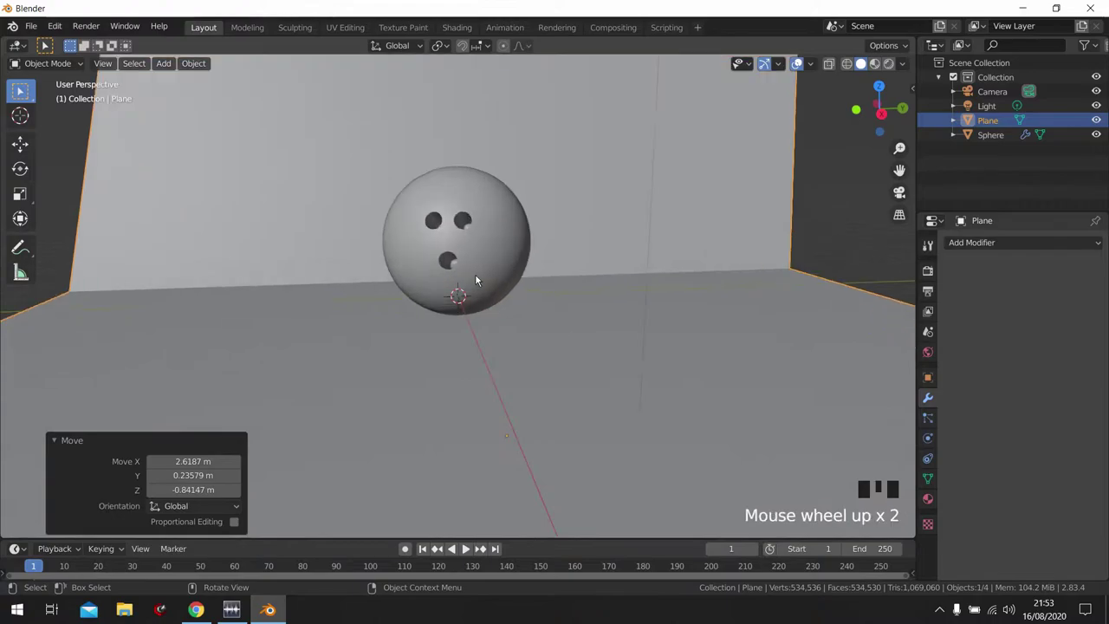
- Switch to the Shading workspace and set the World colour to black
click(457, 26)
middle_drag(604, 278, 564, 243)
scroll(568, 240, up, 3)
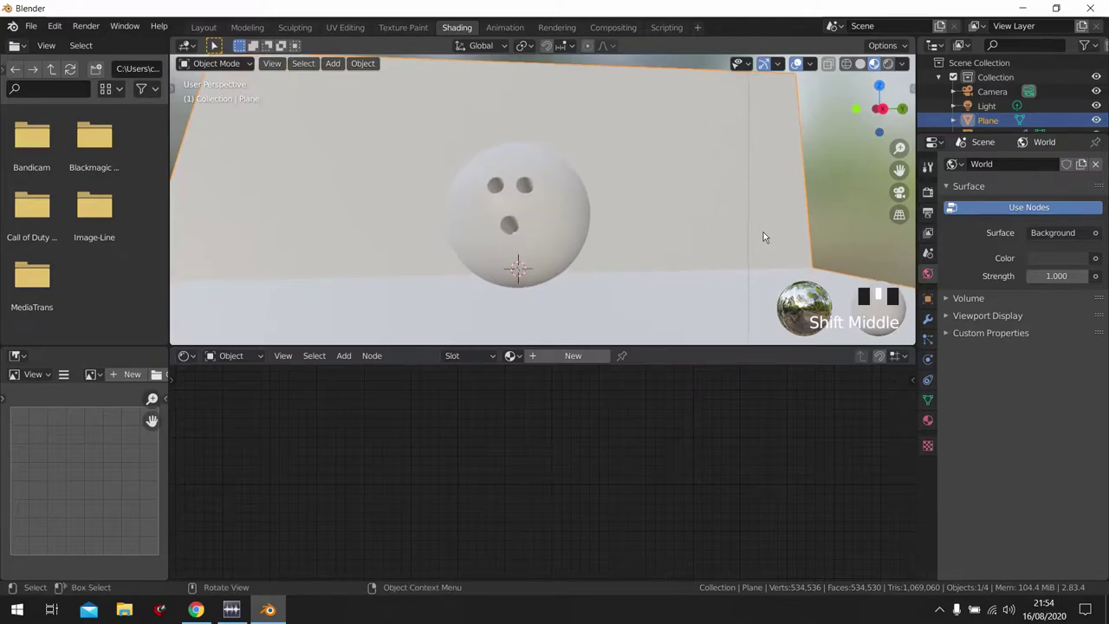
click(1048, 260)
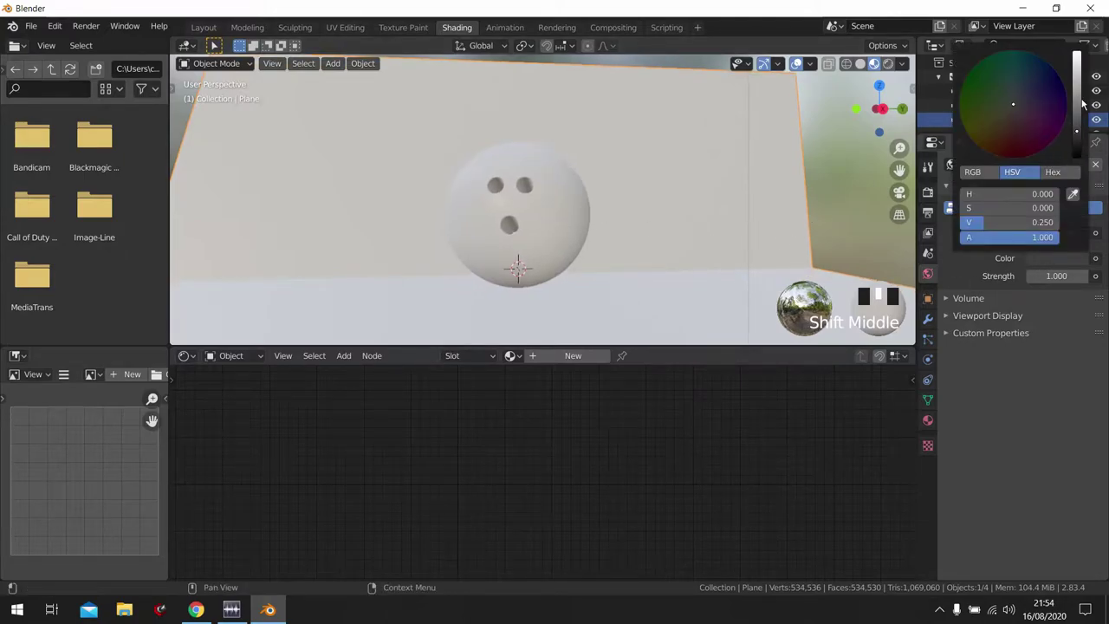
drag(1082, 104, 1078, 158)
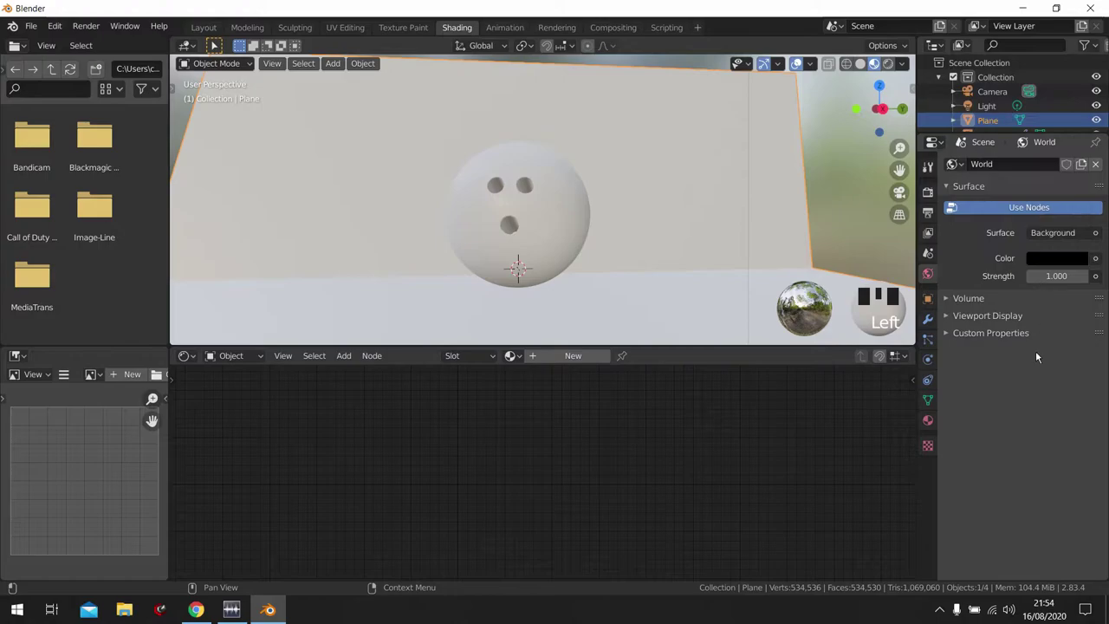
- Select the sphere and shift its position slightly
click(550, 214)
middle_drag(550, 214, 549, 216)
key(g)
click(546, 239)
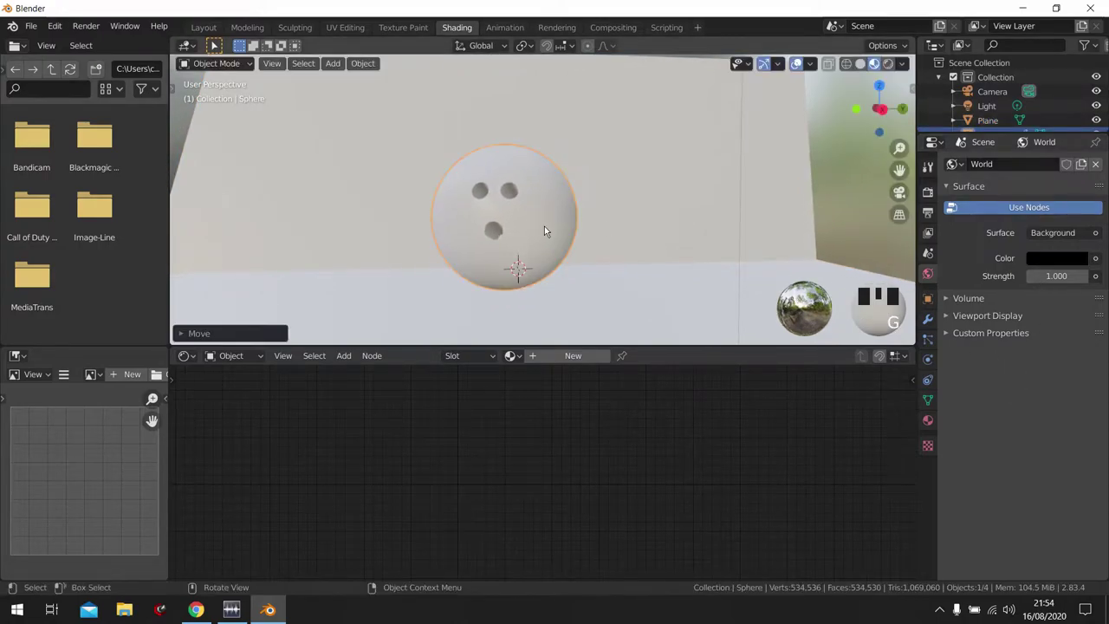
scroll(547, 238, up, 1)
- Create a new material for the ball with a teal Base Color
click(582, 356)
middle_drag(513, 475, 446, 457)
scroll(446, 457, up, 4)
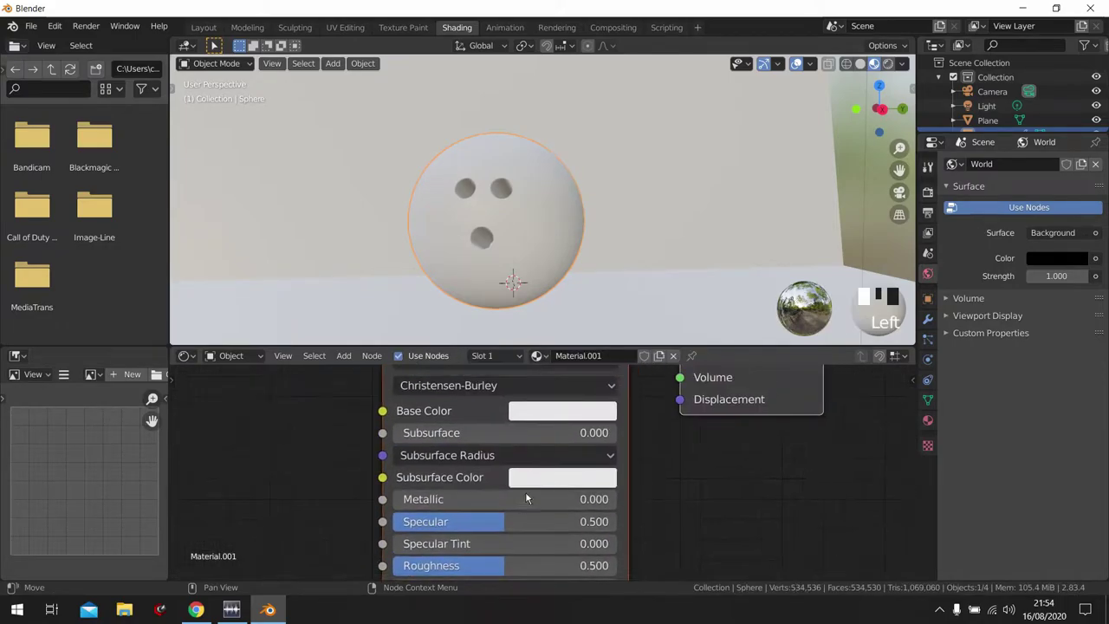
click(534, 414)
mouse_move(590, 194)
mouse_down()
mouse_move(553, 198)
mouse_move(541, 217)
mouse_move(527, 201)
mouse_move(618, 120)
mouse_move(597, 135)
mouse_up()
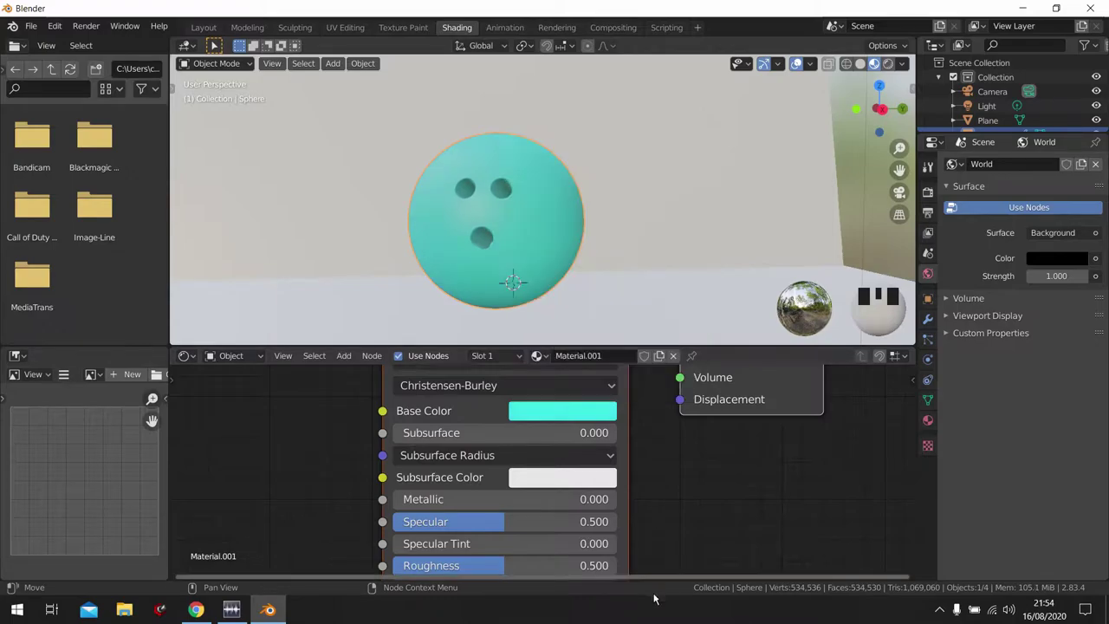
- Set the material's Metallic to 0.753 and Roughness to 0.213
middle_drag(523, 507, 551, 463)
drag(424, 453, 585, 453)
middle_drag(520, 242, 522, 219)
drag(512, 511, 461, 511)
mouse_move(485, 286)
middle_down()
mouse_move(439, 275)
mouse_move(487, 264)
middle_up()
scroll(502, 214, up, 3)
middle_drag(502, 215, 532, 166)
scroll(532, 182, down, 5)
mouse_move(454, 521)
mouse_down()
mouse_move(444, 522)
mouse_move(459, 521)
mouse_up()
middle_drag(333, 457, 593, 457)
scroll(507, 453, down, 2)
- Search for and place a ColorRamp node in the shader editor
key(shift+a)
click(487, 429)
text(colo)
click(509, 459)
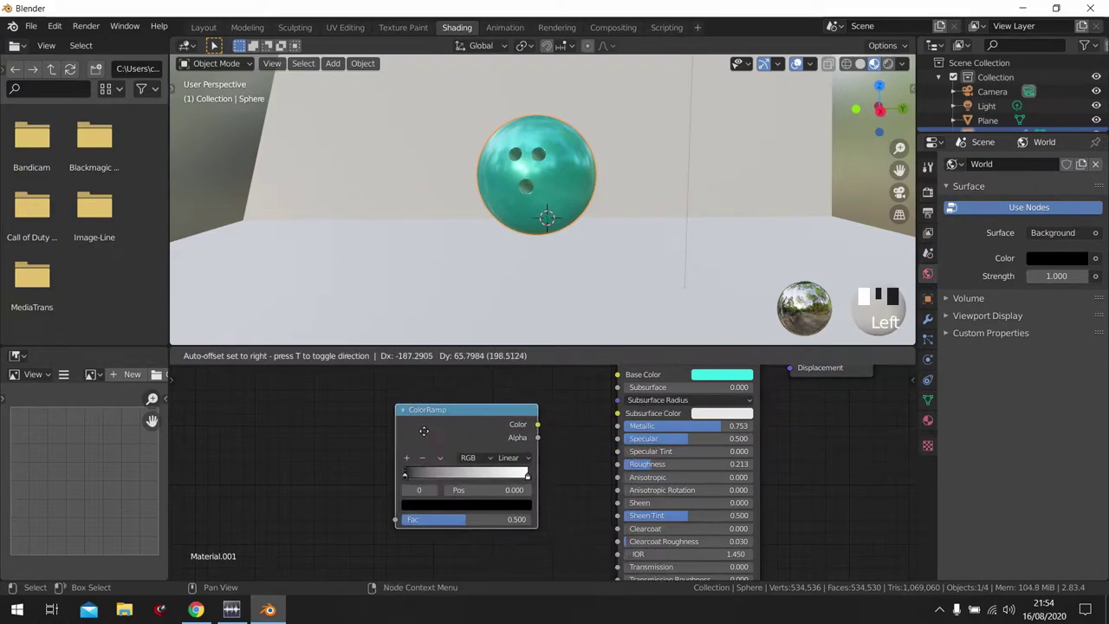
click(442, 424)
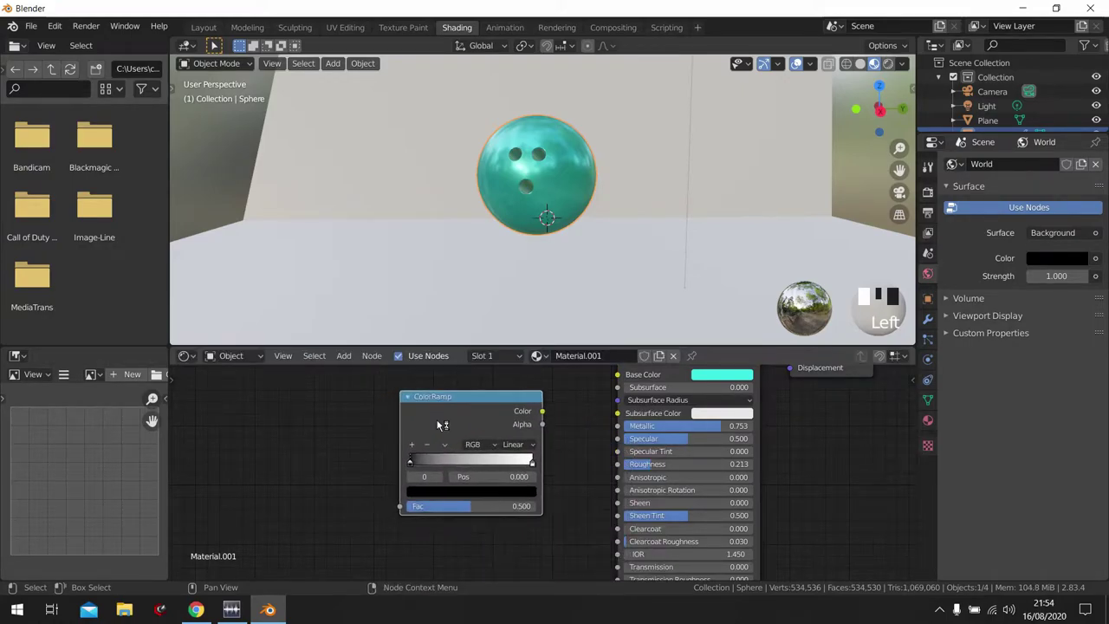
- Link the ColorRamp's Color output into the Principled BSDF Base Color
click(365, 458)
key(shift+space)
key(Escape)
key(shift+a)
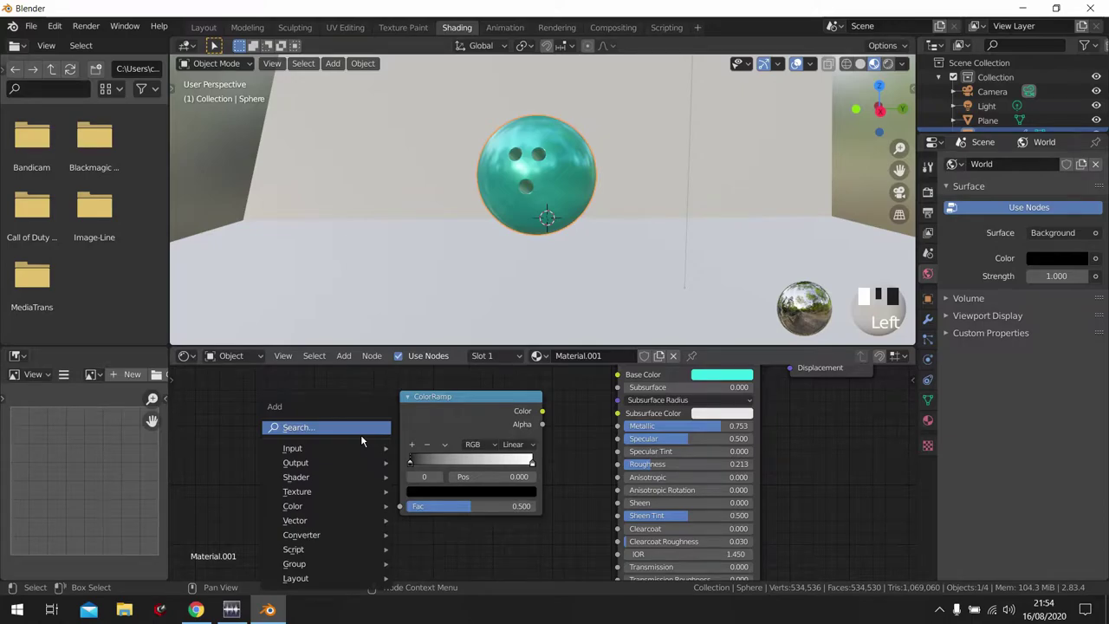
click(360, 433)
key(Escape)
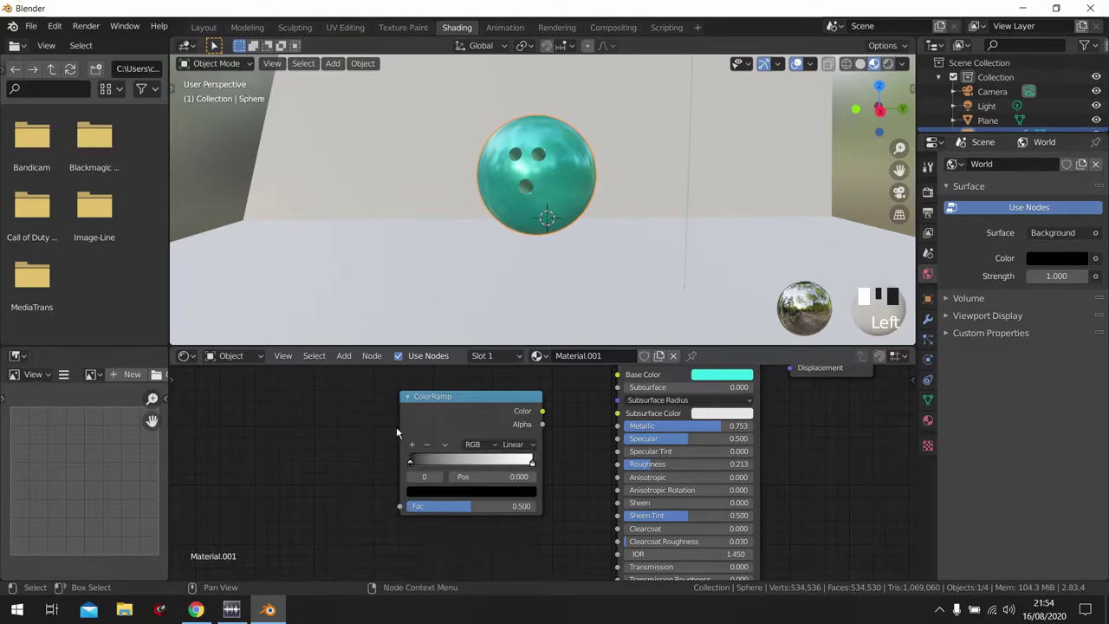
middle_drag(546, 422, 495, 465)
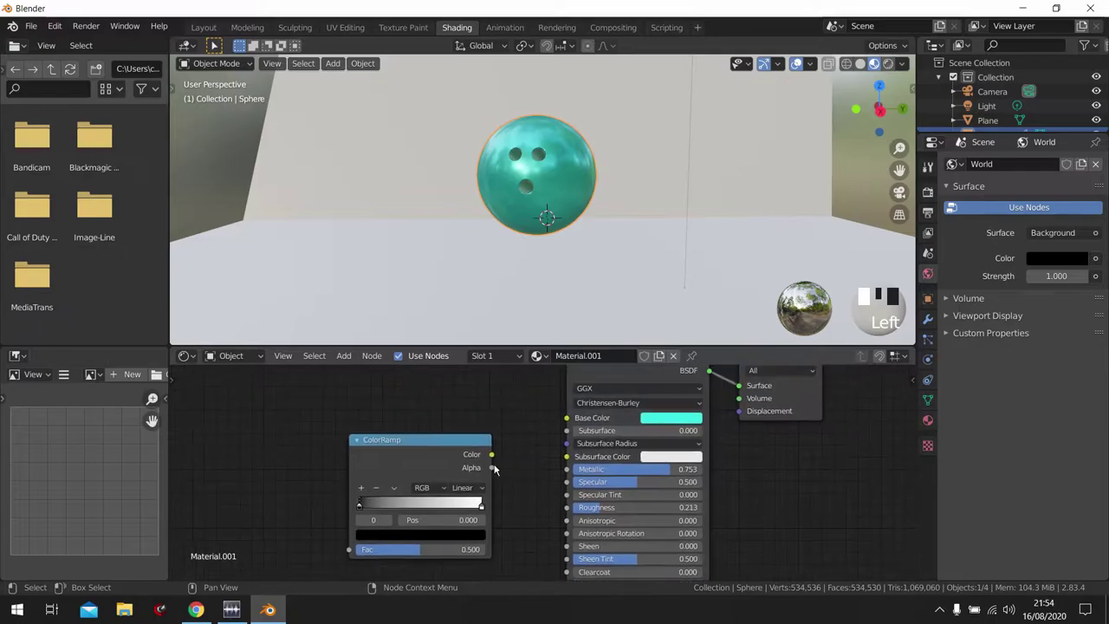
drag(492, 454, 567, 418)
drag(449, 447, 484, 408)
- Add a Mapping node to the left of the ColorRamp
middle_drag(276, 479, 317, 495)
key(shift+a)
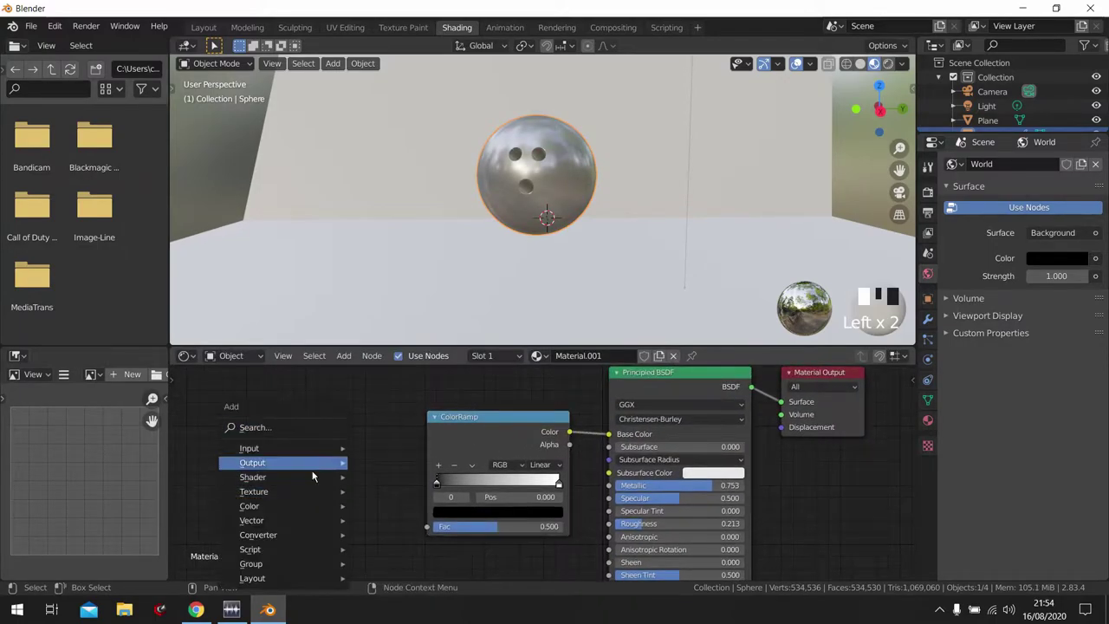
click(297, 434)
text(mapping)
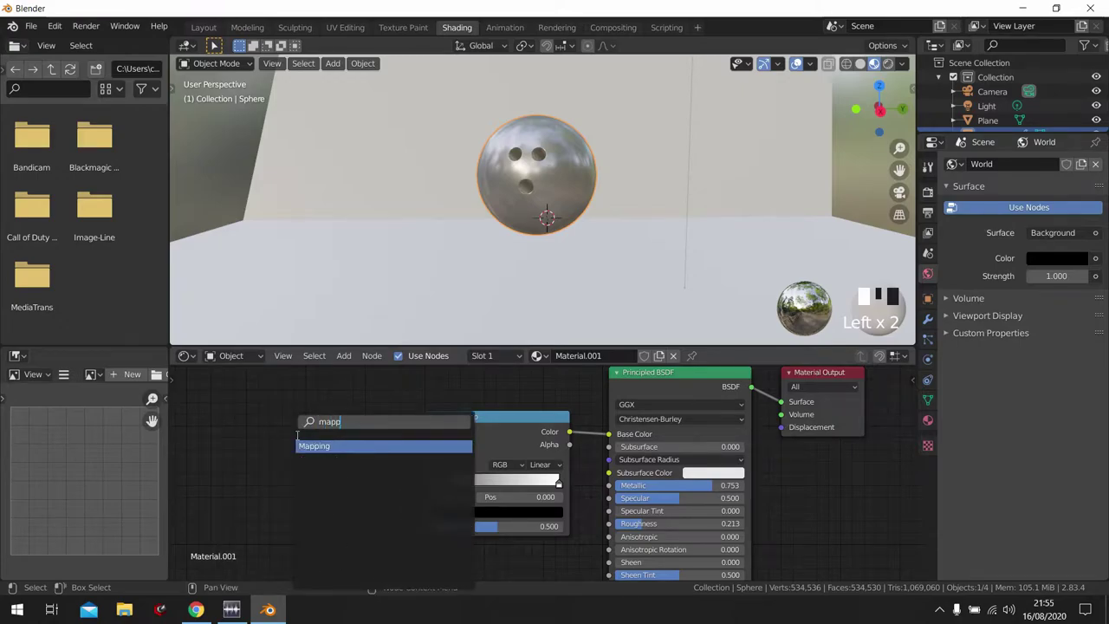
key(Return)
click(236, 401)
middle_drag(236, 402, 434, 405)
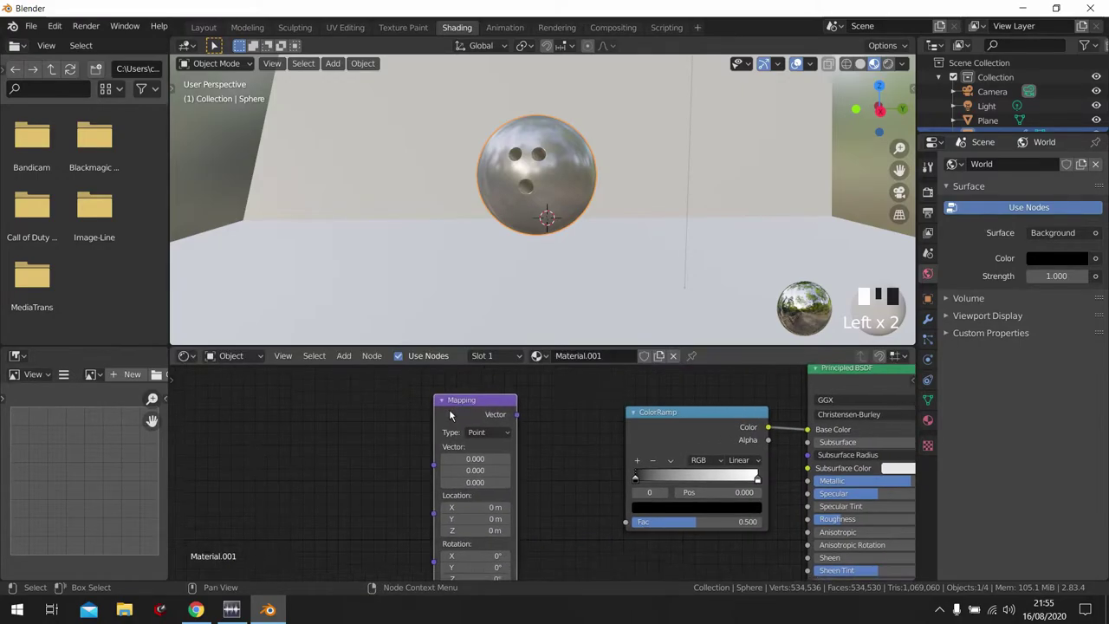
- Add a Texture Coordinate node and link its Object output to the Mapping Vector input
key(shift+a)
click(362, 429)
text(cor)
key(BackSpace)
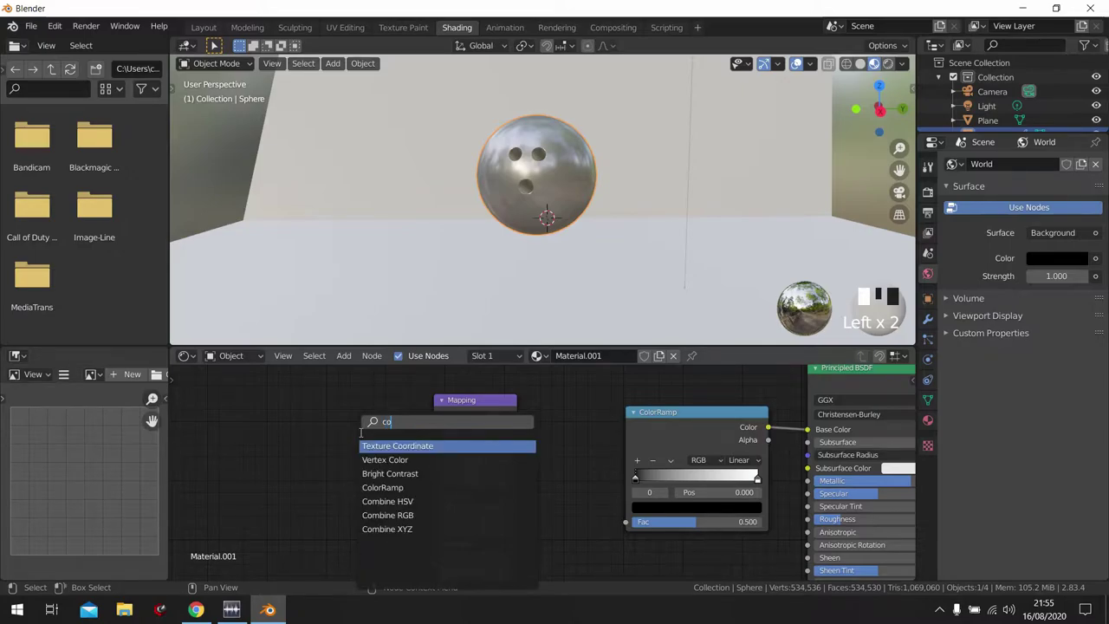
click(397, 446)
click(265, 420)
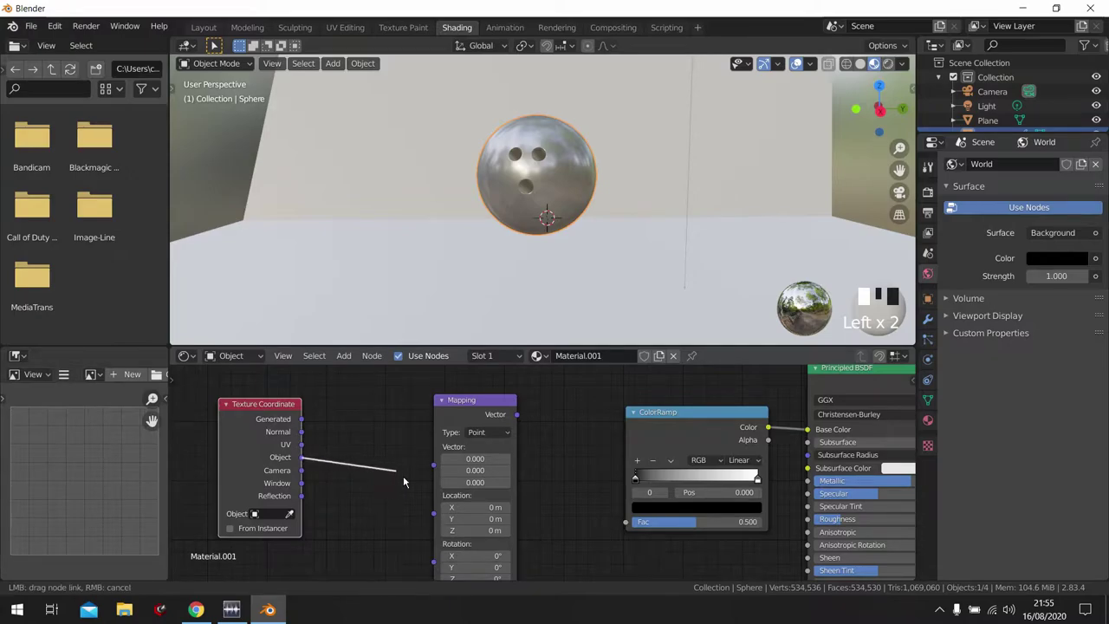
drag(435, 475, 435, 468)
middle_drag(465, 397, 334, 398)
drag(333, 399, 261, 398)
- Add a Musgrave Texture, feed its Fac into the ColorRamp and Mapping Vector into its Vector
key(shift+a)
click(379, 431)
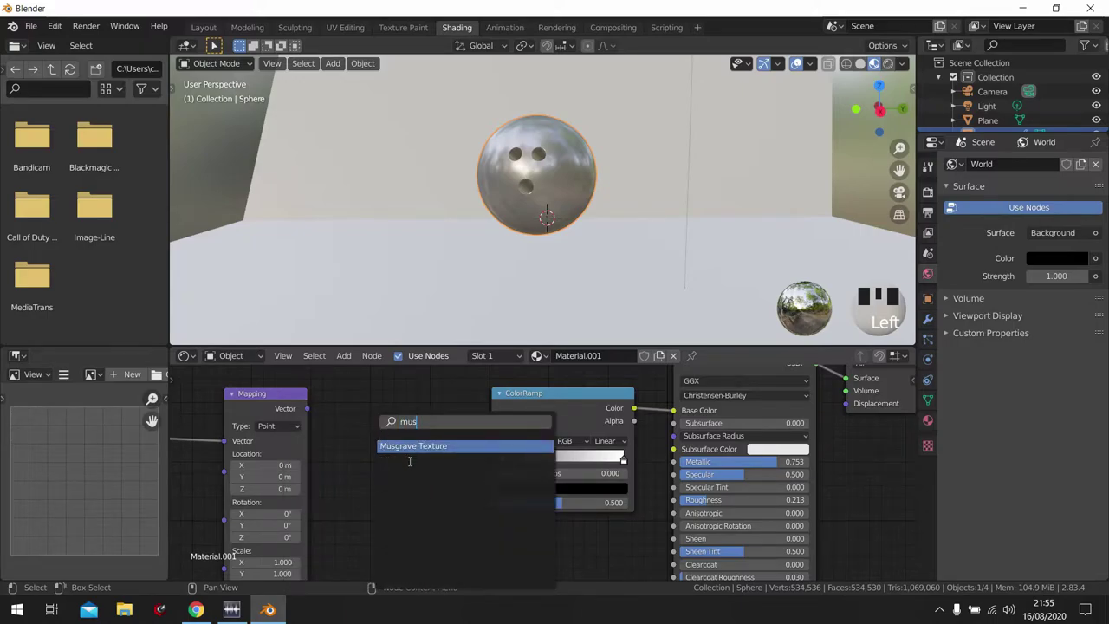
key(Return)
click(461, 430)
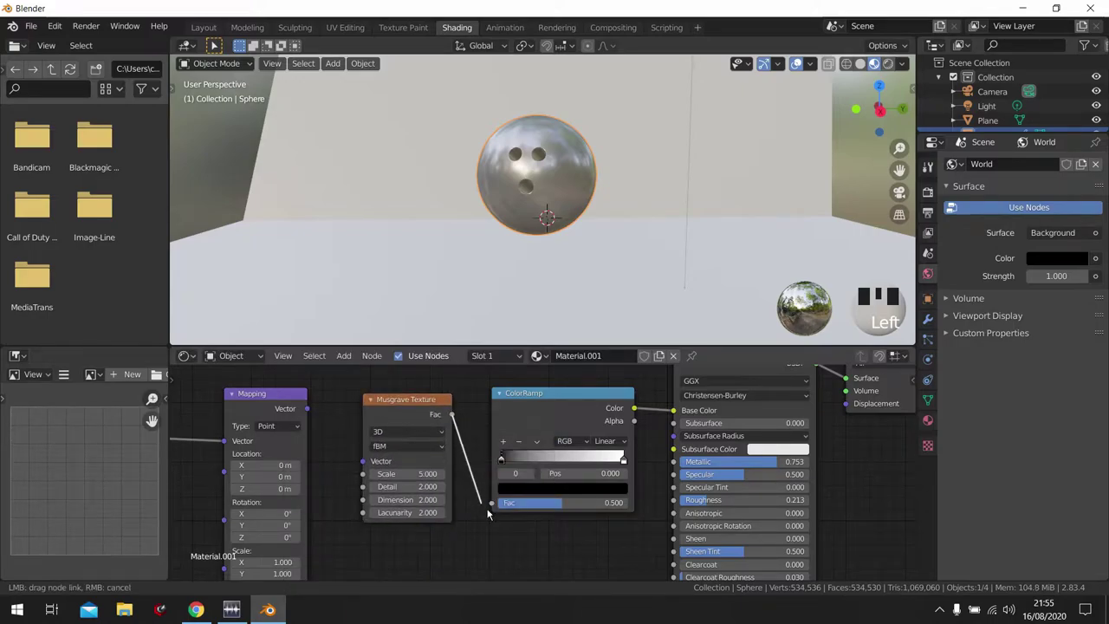
drag(495, 514, 493, 506)
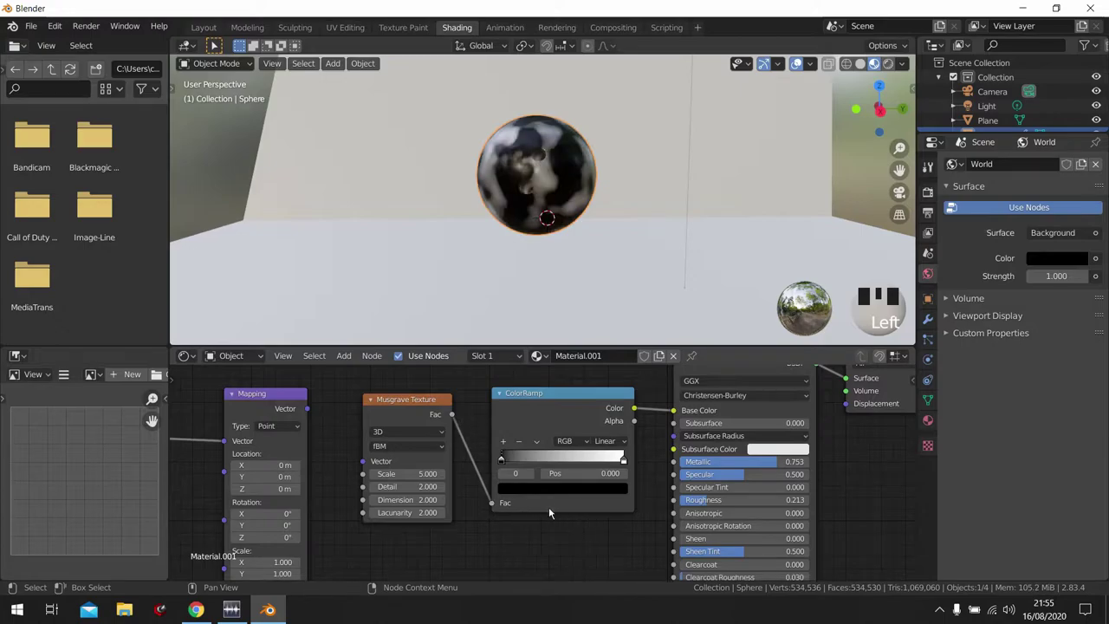
scroll(460, 505, up, 2)
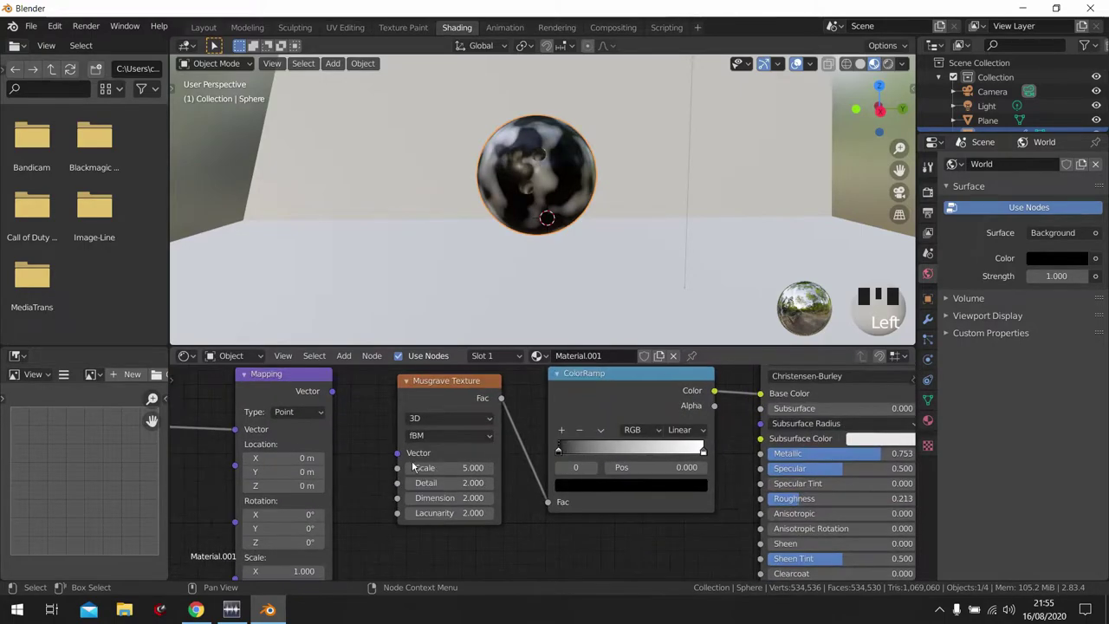
drag(350, 402, 346, 404)
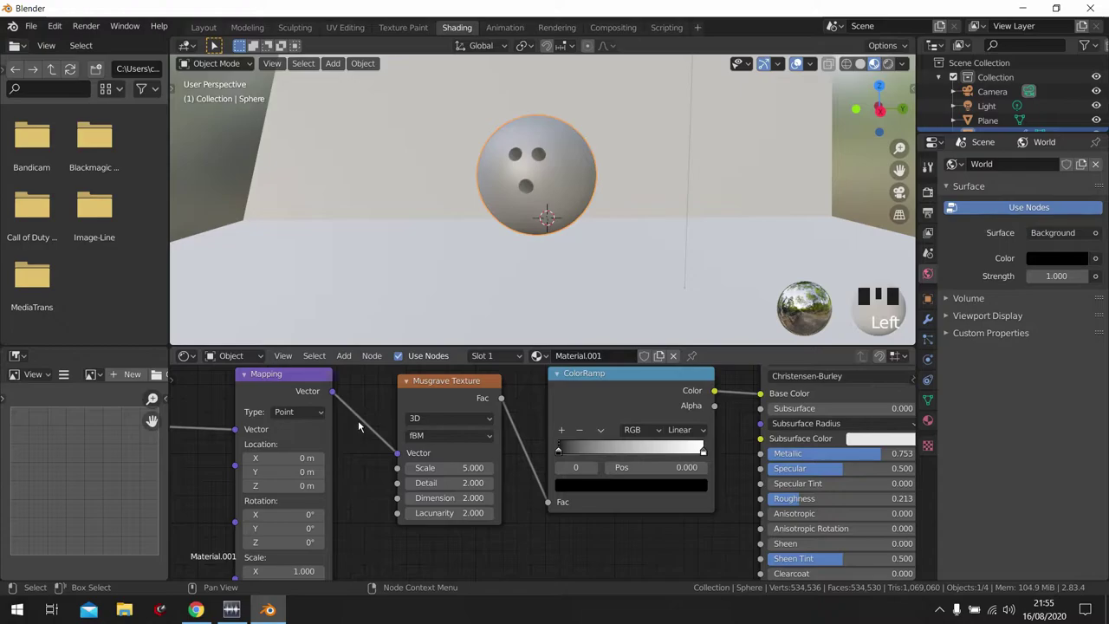
scroll(586, 145, up, 4)
mouse_move(586, 156)
middle_down()
mouse_move(595, 200)
mouse_move(573, 156)
mouse_move(576, 225)
middle_up()
scroll(489, 437, down, 1)
- Switch the Musgrave type to Hybrid Multifractal and lower Scale to 3.3 with Detail 16
scroll(489, 437, up, 1)
click(471, 438)
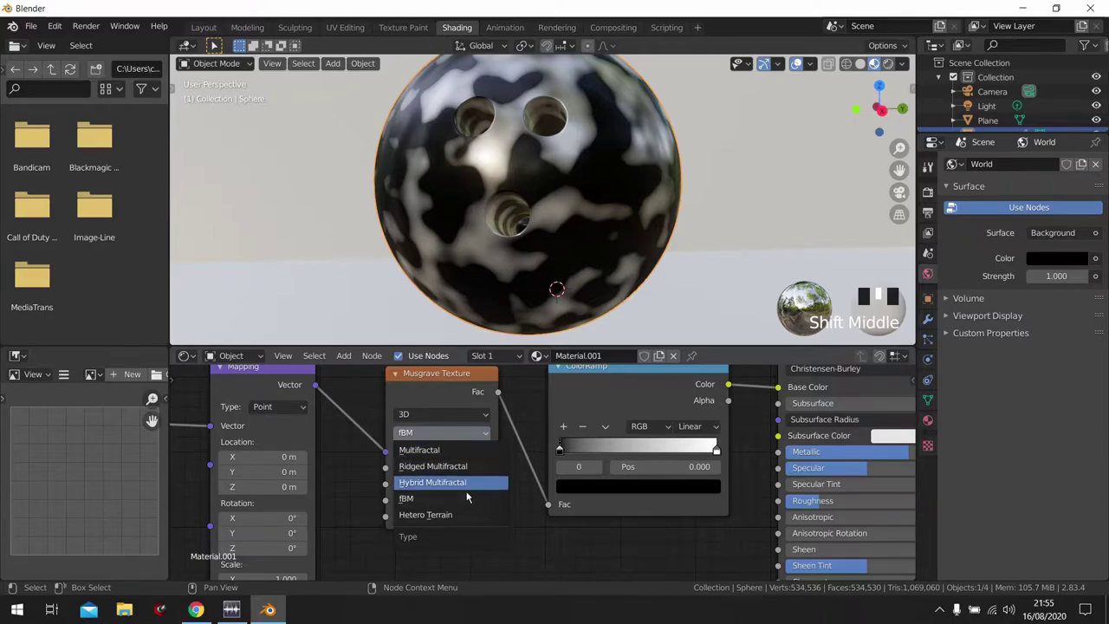
click(465, 488)
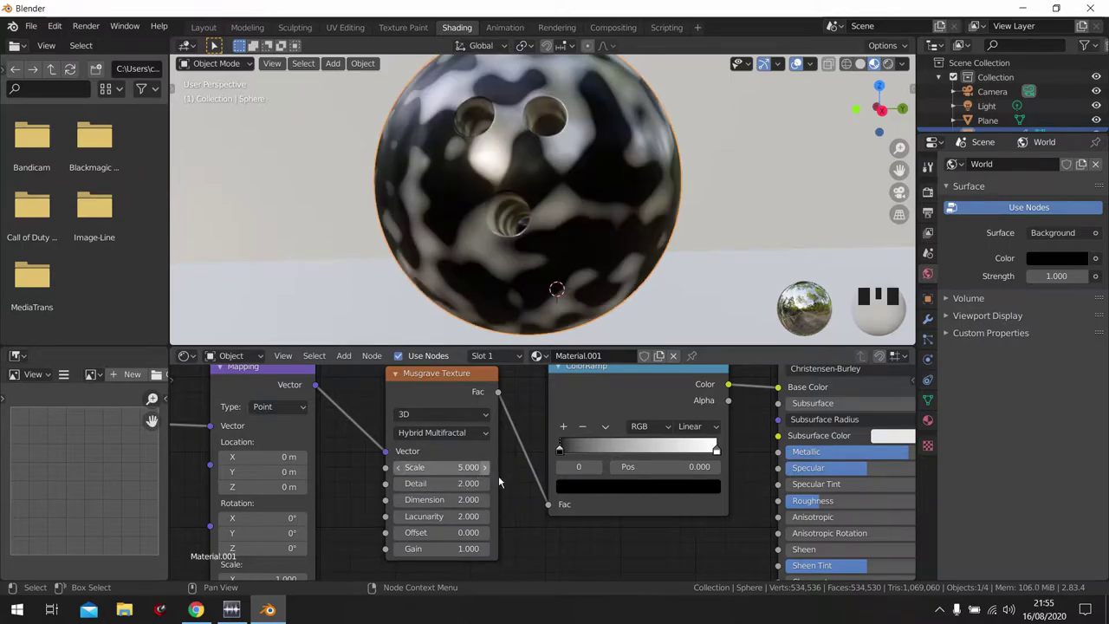
middle_drag(705, 462, 559, 510)
drag(433, 449, 384, 450)
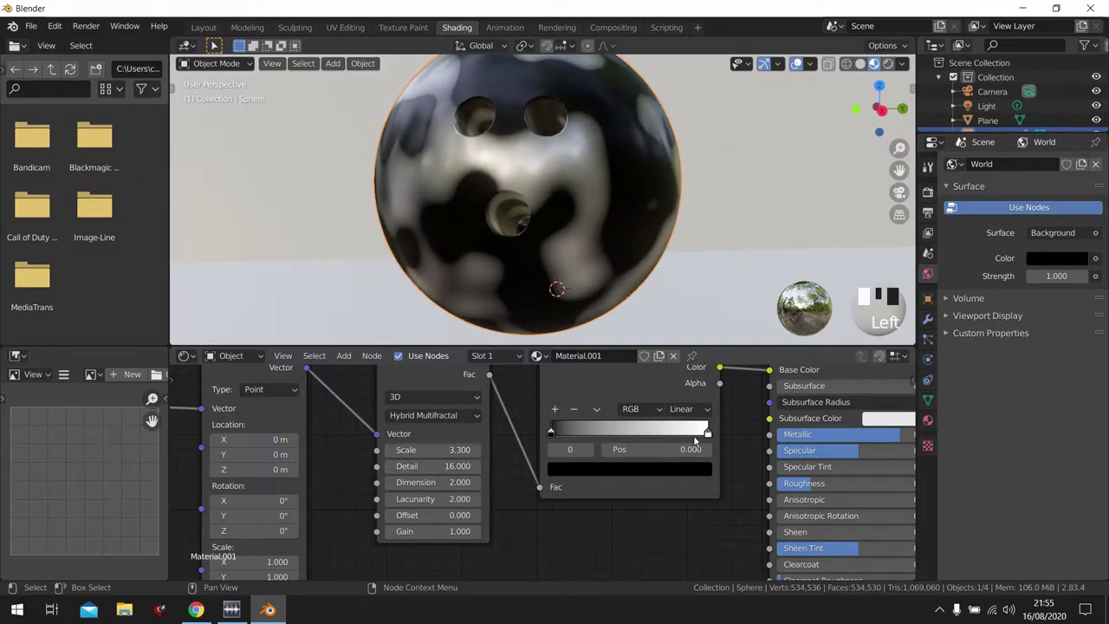
- Move the light ramp stop to ~0.37 and make it teal, make the dark stop red, and lower Roughness
drag(703, 431, 600, 444)
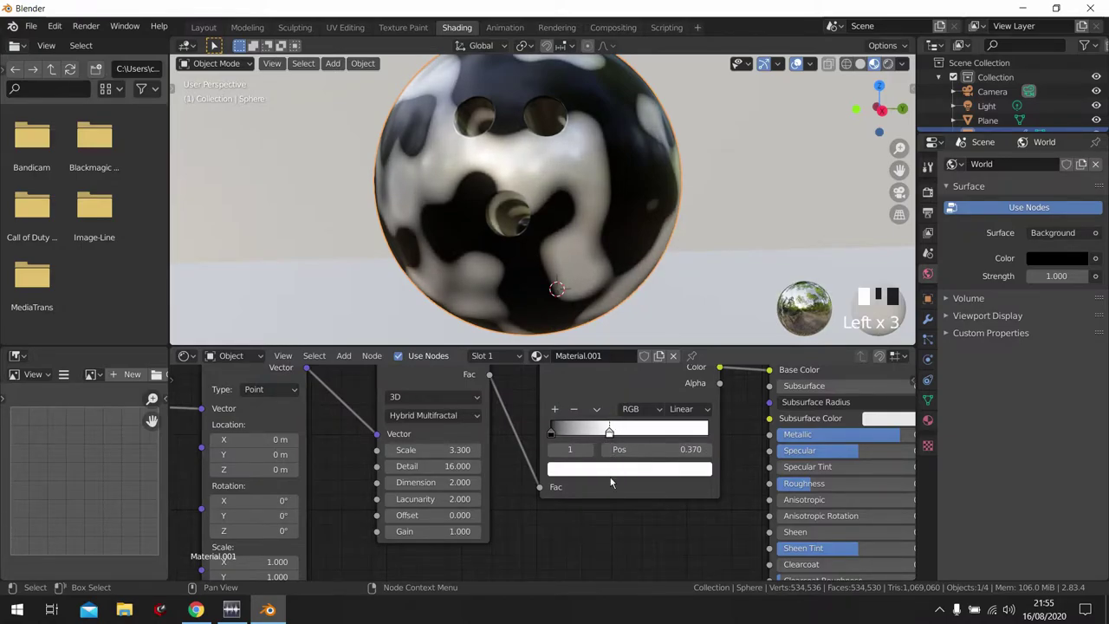
click(610, 471)
drag(609, 324, 594, 261)
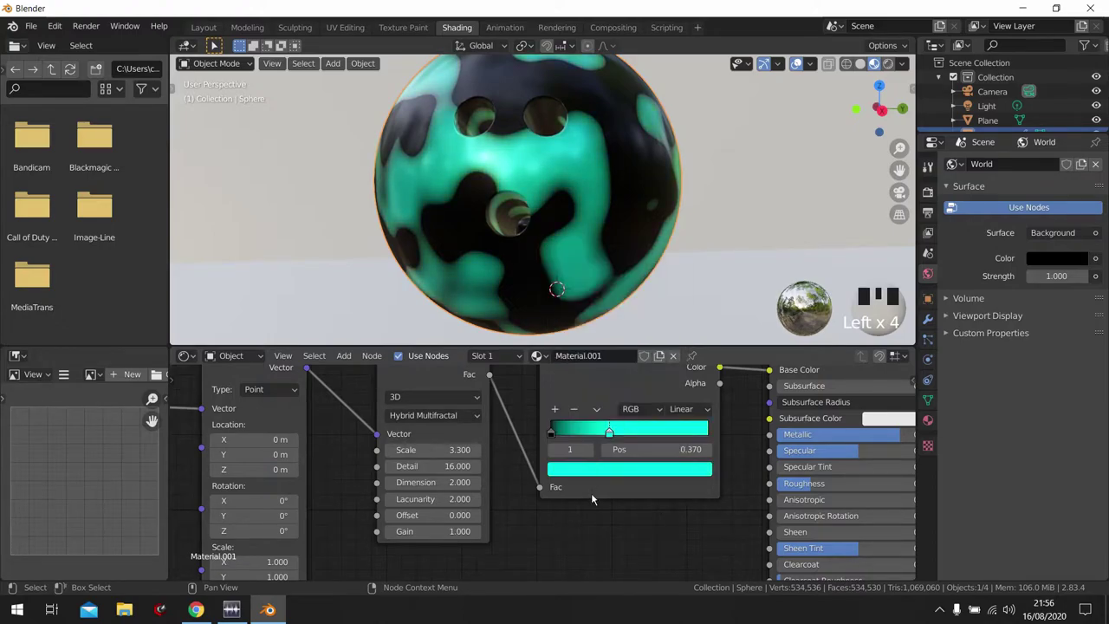
click(601, 468)
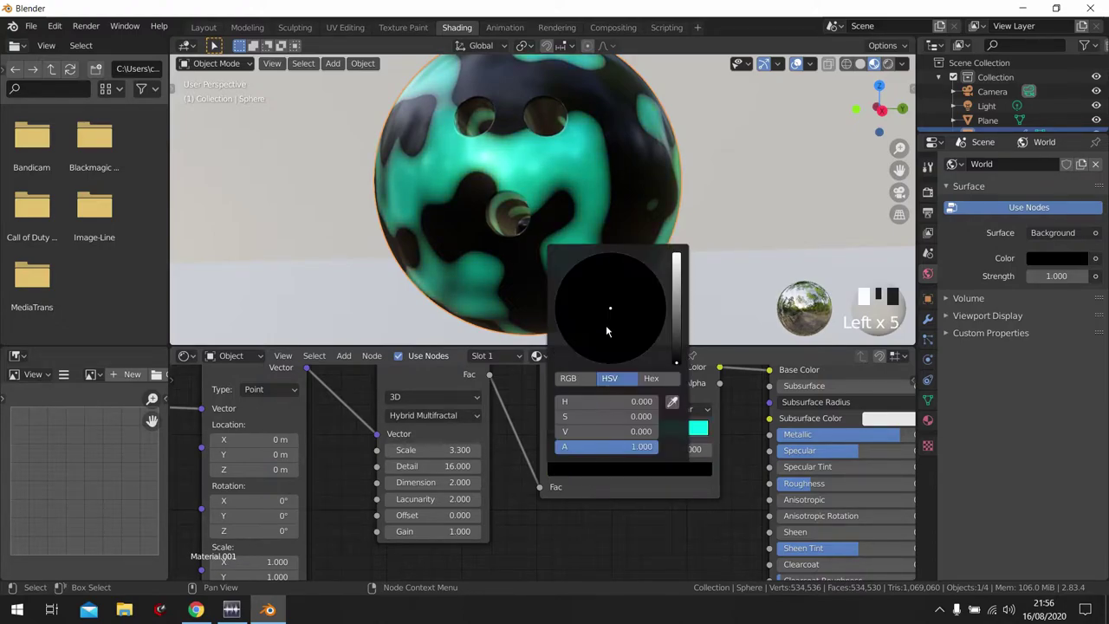
drag(677, 322, 675, 302)
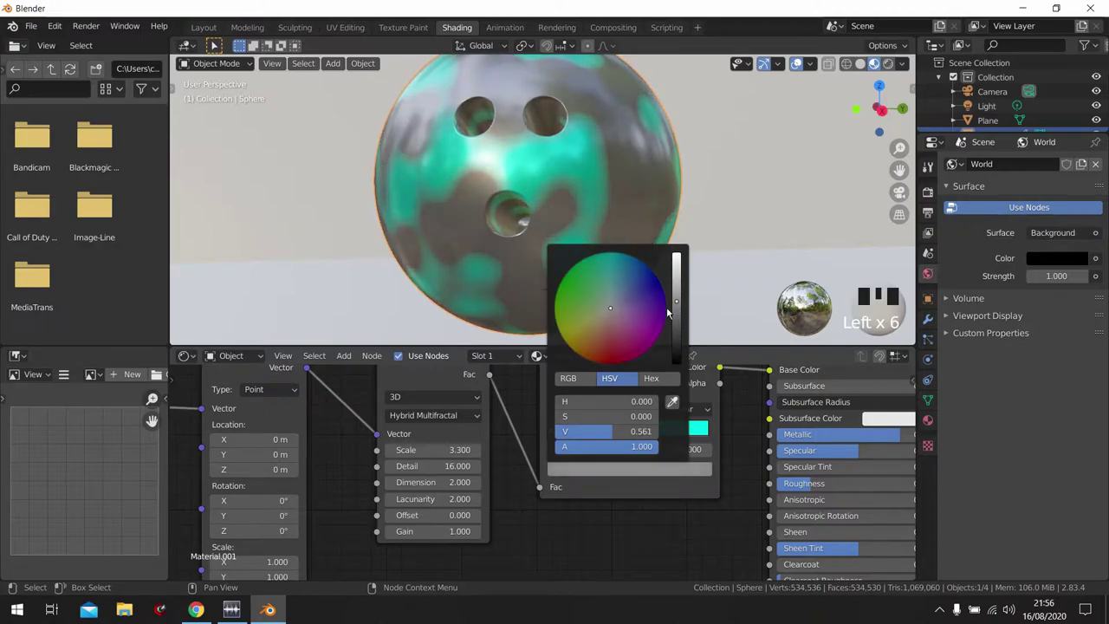
drag(560, 334, 595, 362)
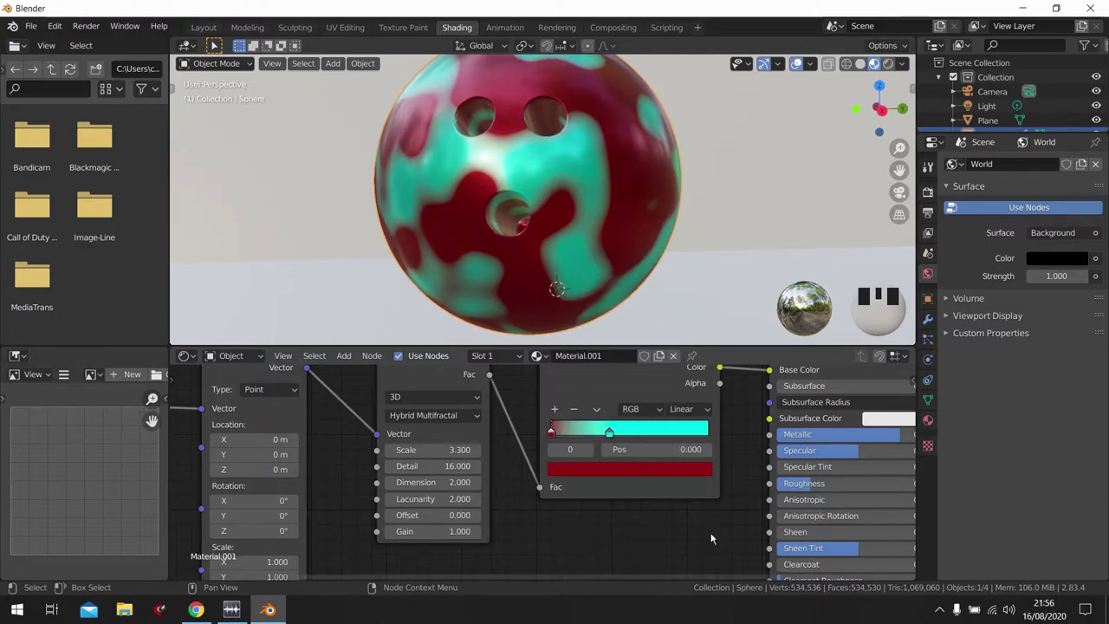
middle_drag(709, 532, 577, 530)
drag(726, 492, 692, 491)
- Lower Roughness slightly and set Musgrave Dimension 0, Lacunarity 0.8 and Scale 2.8
middle_drag(620, 254, 572, 216)
middle_drag(346, 485, 468, 511)
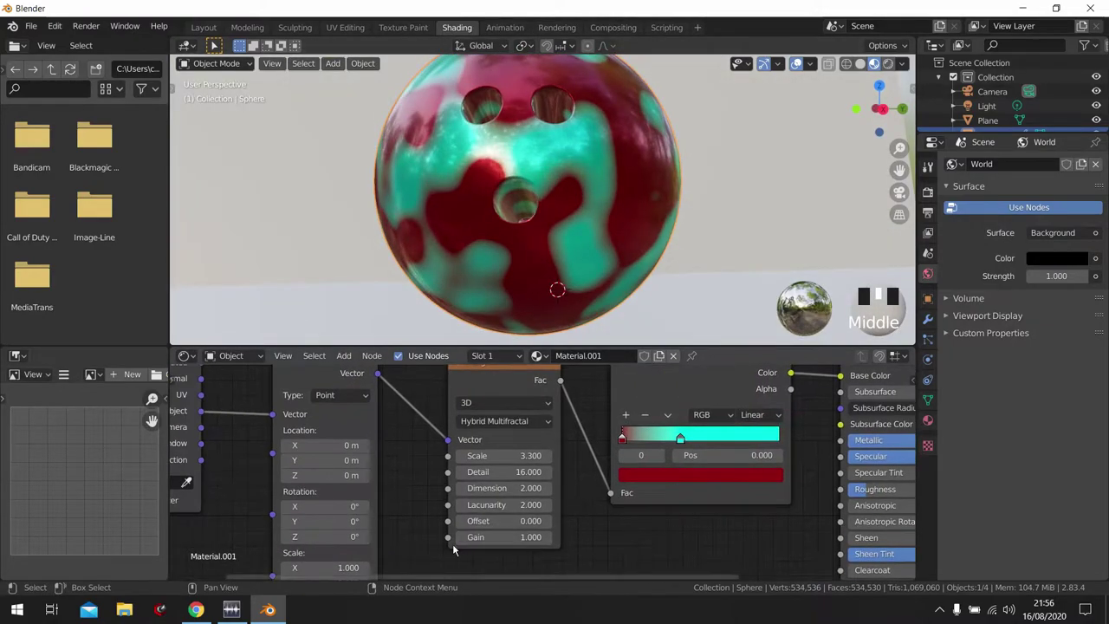
scroll(473, 517, up, 3)
drag(475, 510, 455, 472)
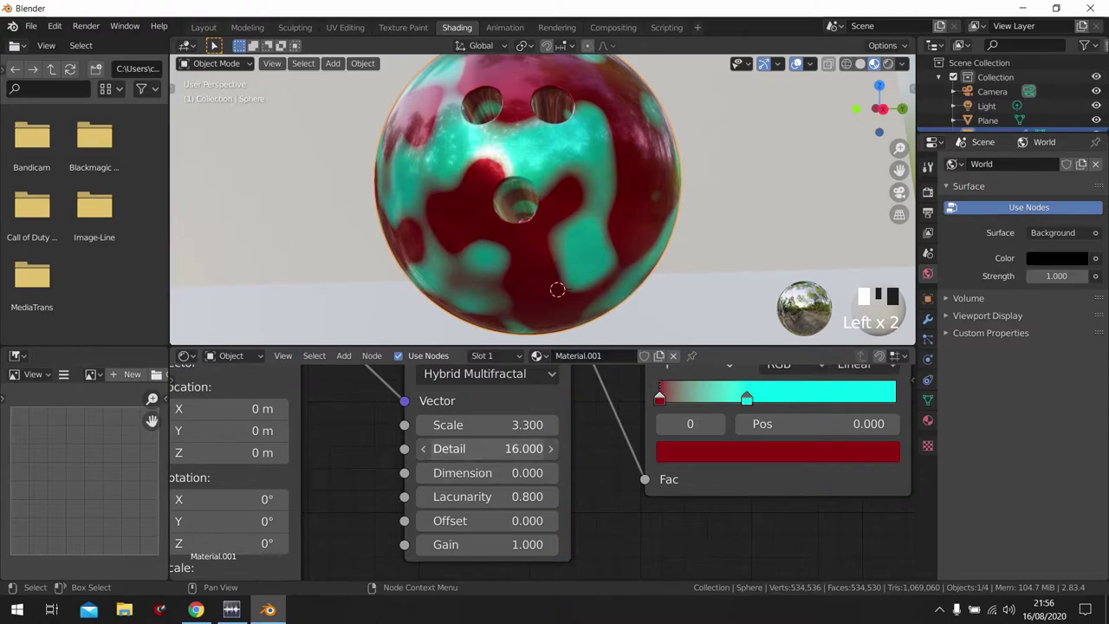
drag(490, 448, 520, 424)
- Set Musgrave Scale to 3.0 and add an orange third colour-ramp stop, balancing the stop positions
middle_drag(702, 381, 438, 424)
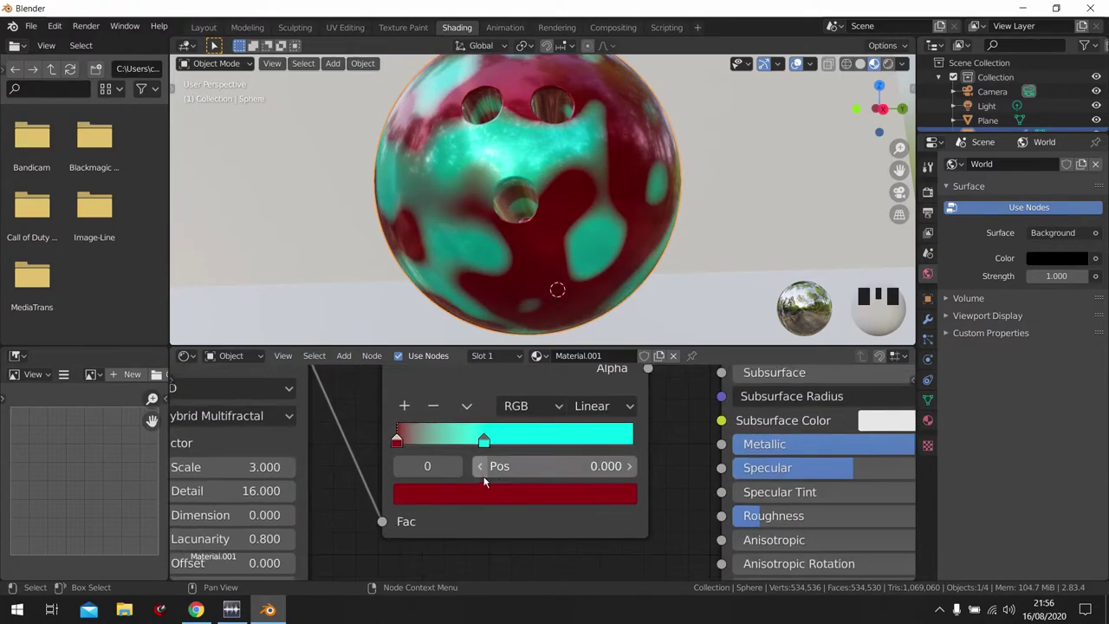
click(404, 405)
drag(444, 453, 584, 453)
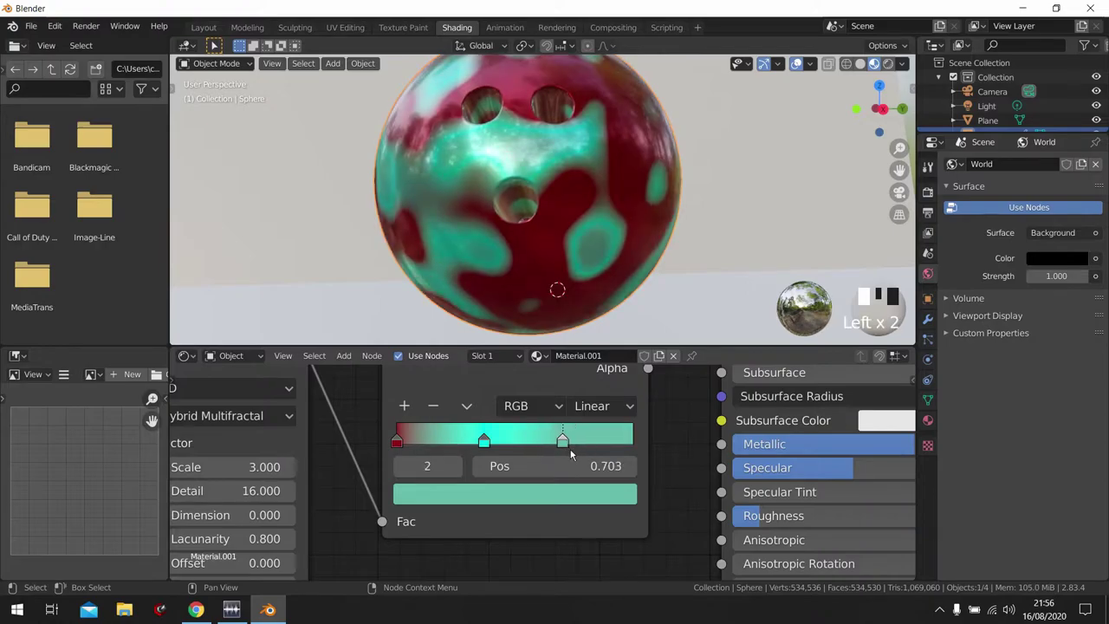
click(530, 502)
mouse_move(488, 264)
mouse_down()
mouse_move(481, 311)
mouse_move(441, 326)
mouse_up()
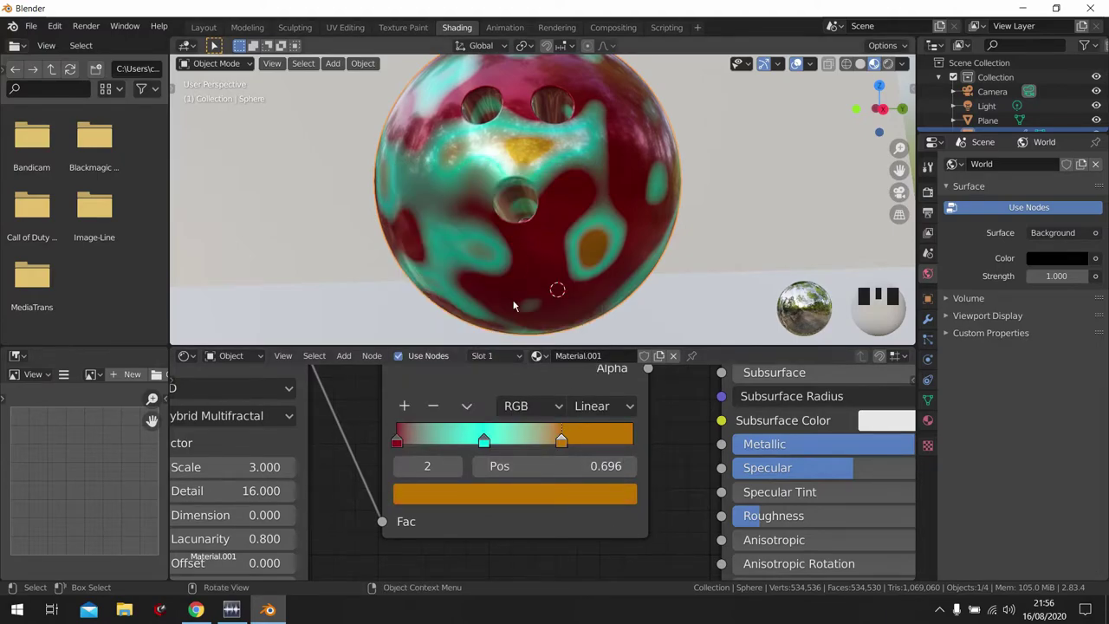
middle_drag(556, 464, 564, 465)
drag(564, 452, 461, 457)
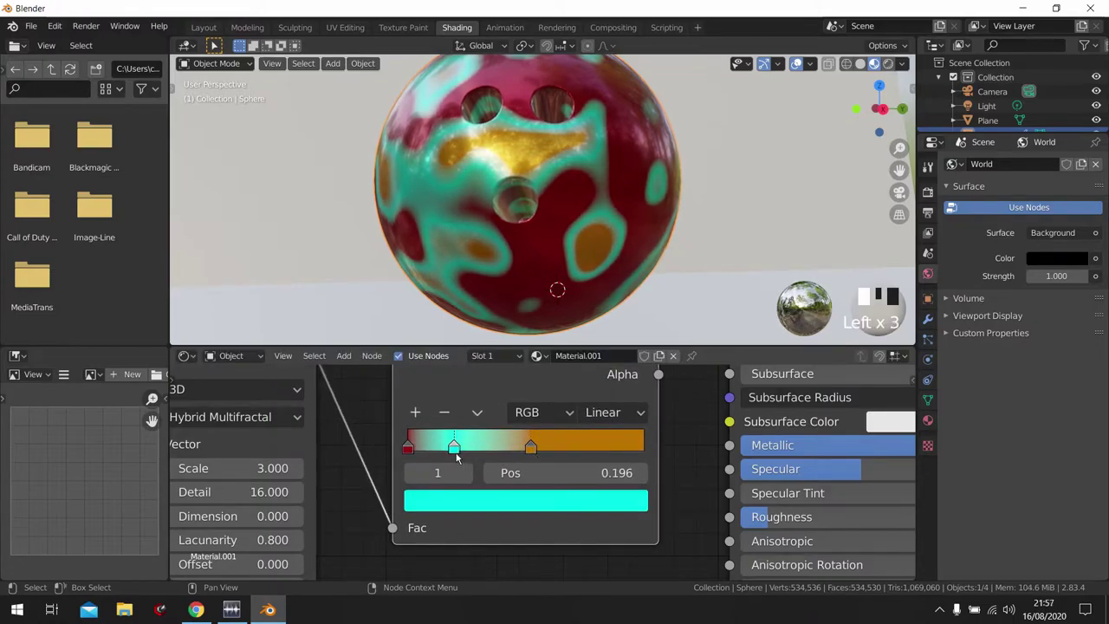
drag(531, 450, 562, 462)
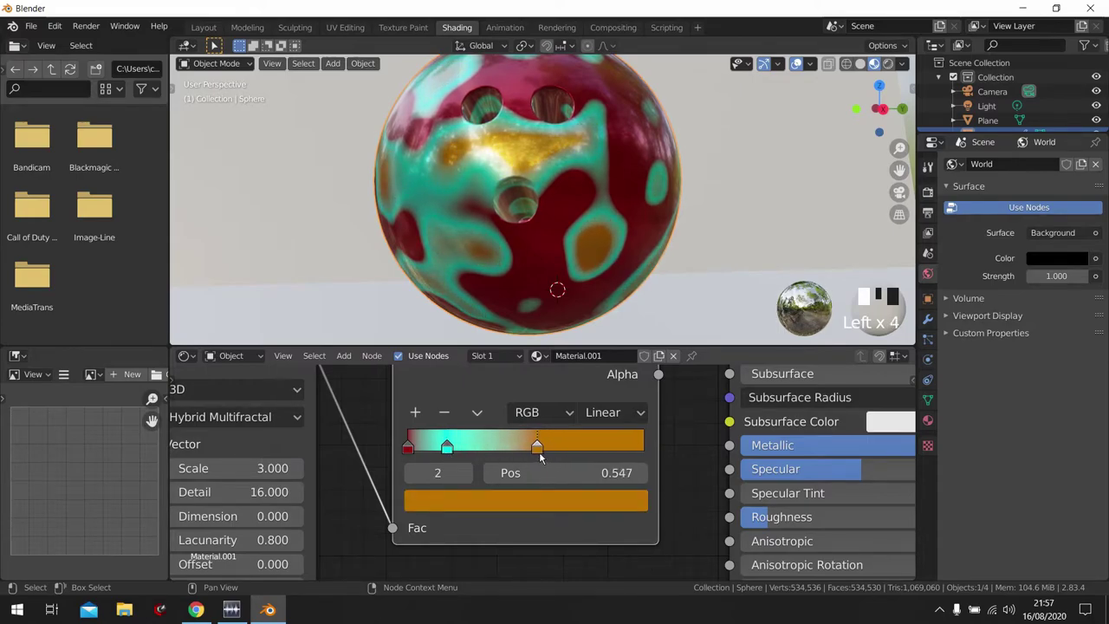
- Raise the Musgrave Scale to 3.6 and check the ball
middle_drag(607, 173, 607, 216)
scroll(478, 420, down, 1)
scroll(478, 420, up, 2)
middle_drag(479, 420, 635, 385)
drag(364, 430, 389, 430)
- Set Musgrave Offset to 0.130, Lacunarity to 4.9 and Scale to 3.29, then inspect the ball
middle_drag(299, 436, 441, 431)
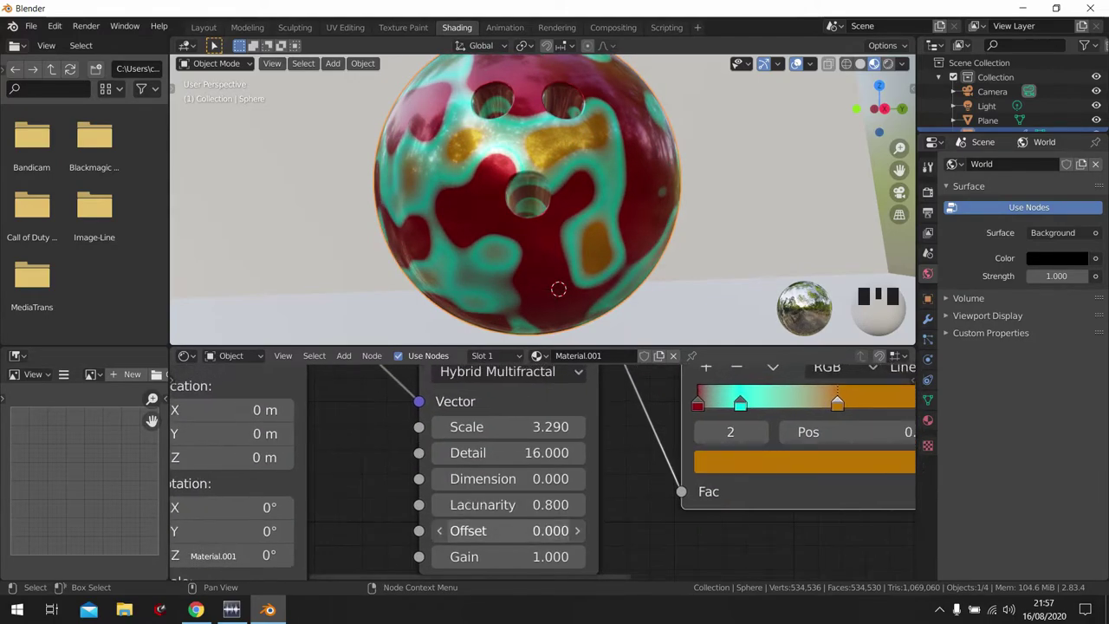
mouse_move(511, 530)
mouse_down()
mouse_move(719, 530)
mouse_move(490, 530)
mouse_move(526, 530)
mouse_move(506, 530)
mouse_up()
middle_drag(365, 507, 383, 499)
drag(502, 496, 857, 497)
scroll(554, 182, up, 3)
mouse_move(555, 182)
middle_down()
mouse_move(537, 188)
mouse_move(540, 233)
mouse_move(565, 191)
middle_up()
scroll(564, 191, down, 4)
scroll(503, 490, down, 2)
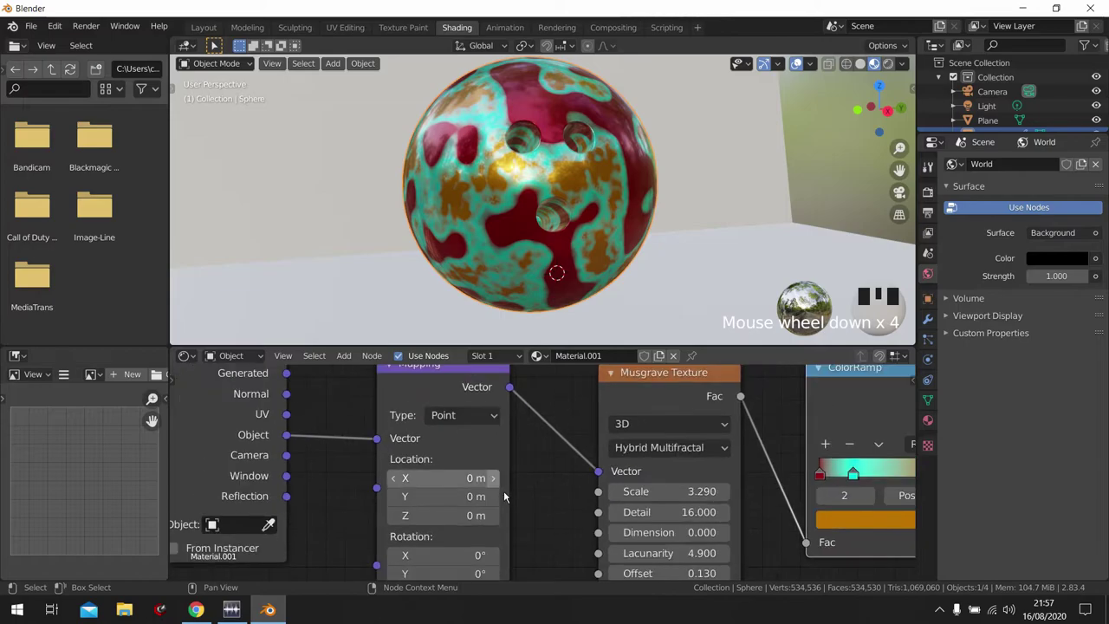
- Set the Mapping node's type to Texture
click(491, 409)
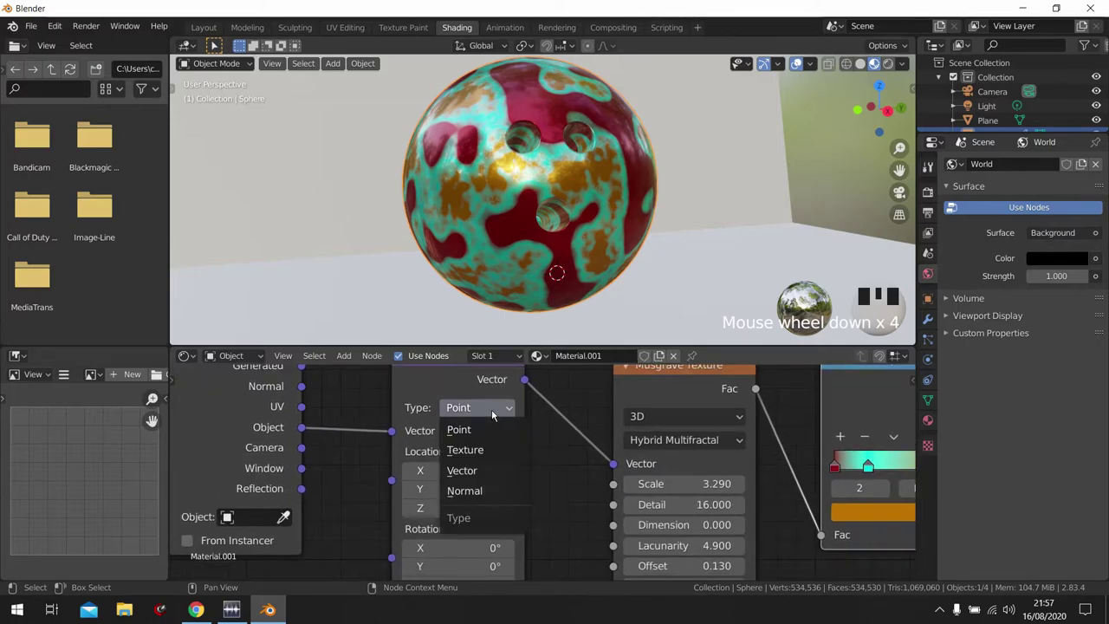
click(500, 459)
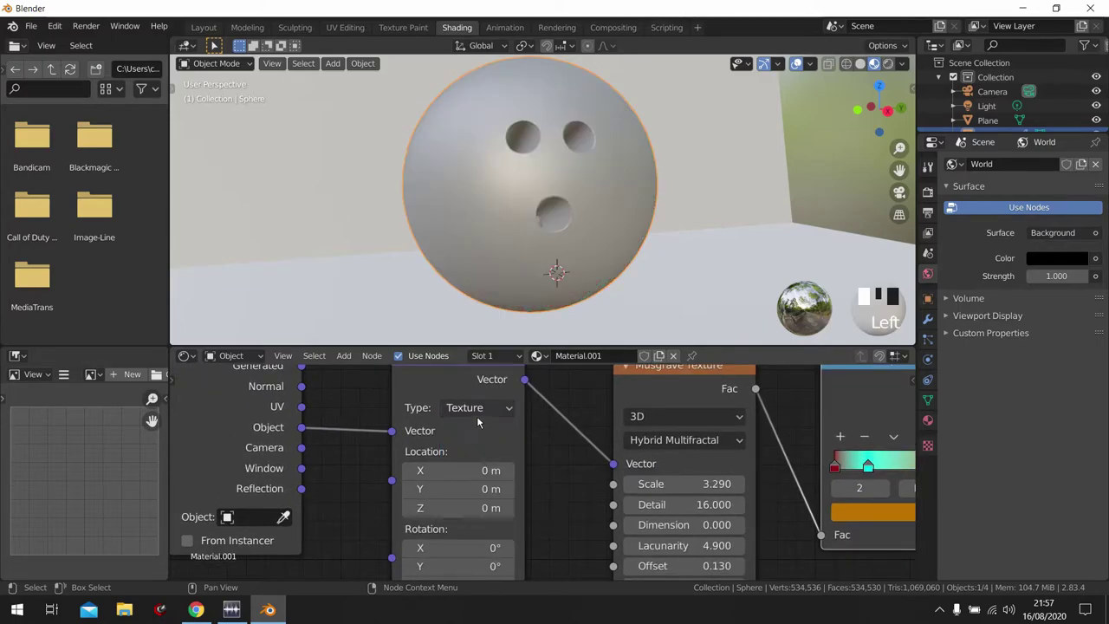
scroll(568, 141, up, 3)
middle_drag(569, 141, 559, 191)
scroll(549, 163, down, 3)
right_click(564, 176)
scroll(564, 184, up, 3)
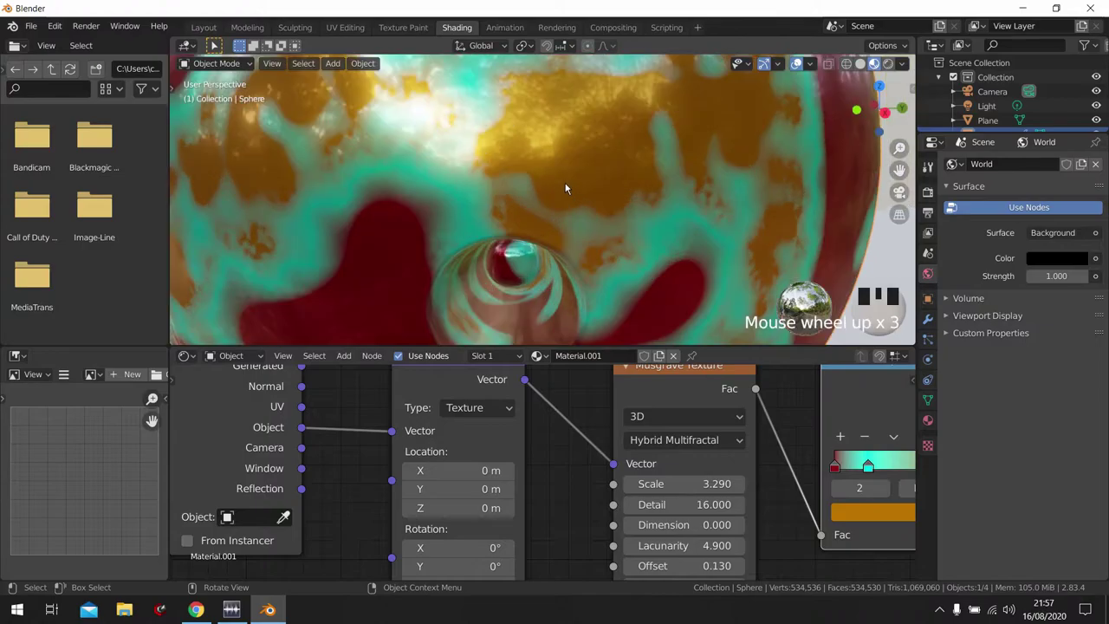
mouse_move(563, 185)
middle_down()
mouse_move(552, 188)
mouse_move(570, 195)
mouse_move(564, 173)
mouse_move(615, 202)
mouse_move(728, 160)
mouse_move(566, 183)
mouse_move(499, 211)
mouse_move(559, 197)
middle_up()
scroll(564, 172, down, 4)
- Give the Mapping node X scale 0.950 and rotations of 27° on X and 46.4° on Z
drag(468, 469, 444, 469)
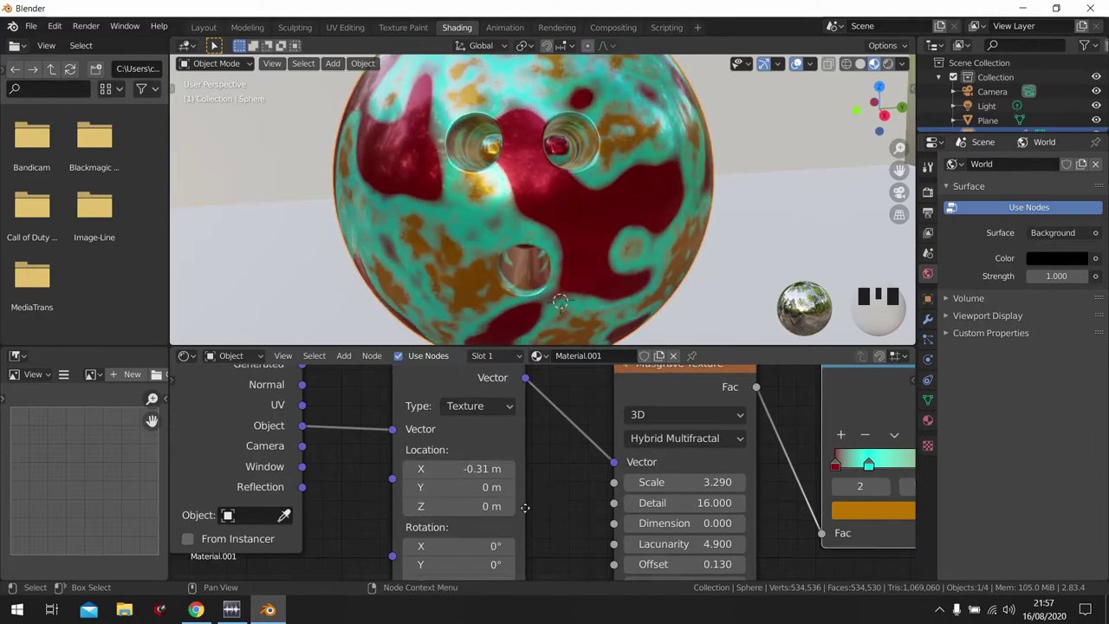
shift+scroll(468, 473, down, 2)
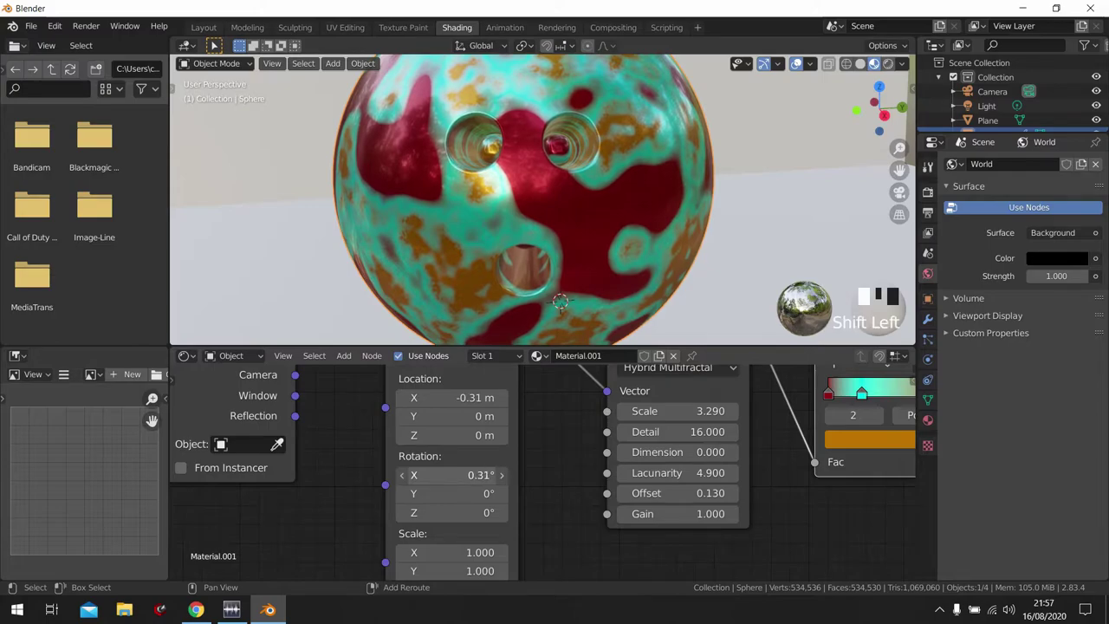
drag(450, 475, 473, 475)
drag(450, 516, 447, 492)
shift+scroll(450, 520, down, 2)
ctrl+scroll(450, 492, right, 5)
shift+scroll(421, 497, up, 4)
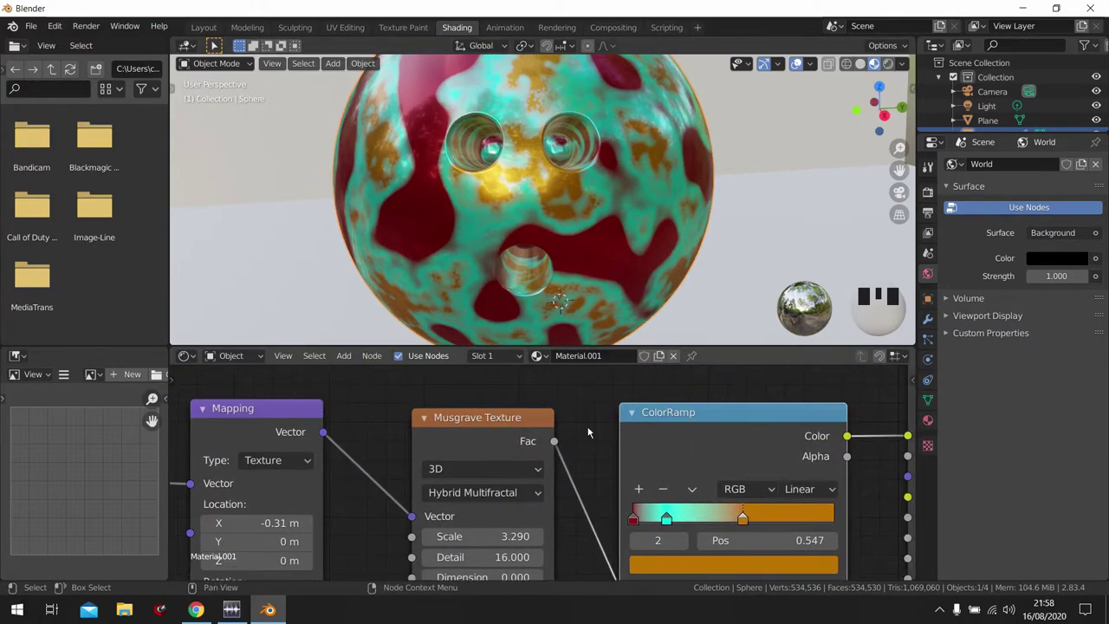
middle_drag(586, 426, 523, 366)
scroll(521, 470, down, 4)
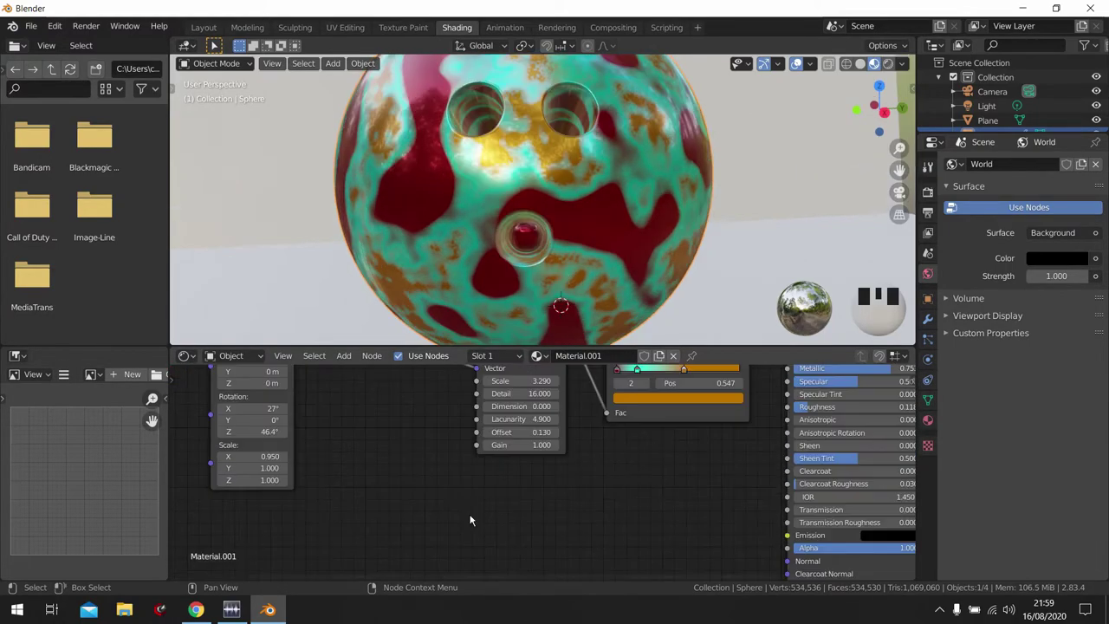
- Search 'wave' and place a Wavelength node in the editor
key(shift+a)
click(467, 426)
text(wave)
click(498, 459)
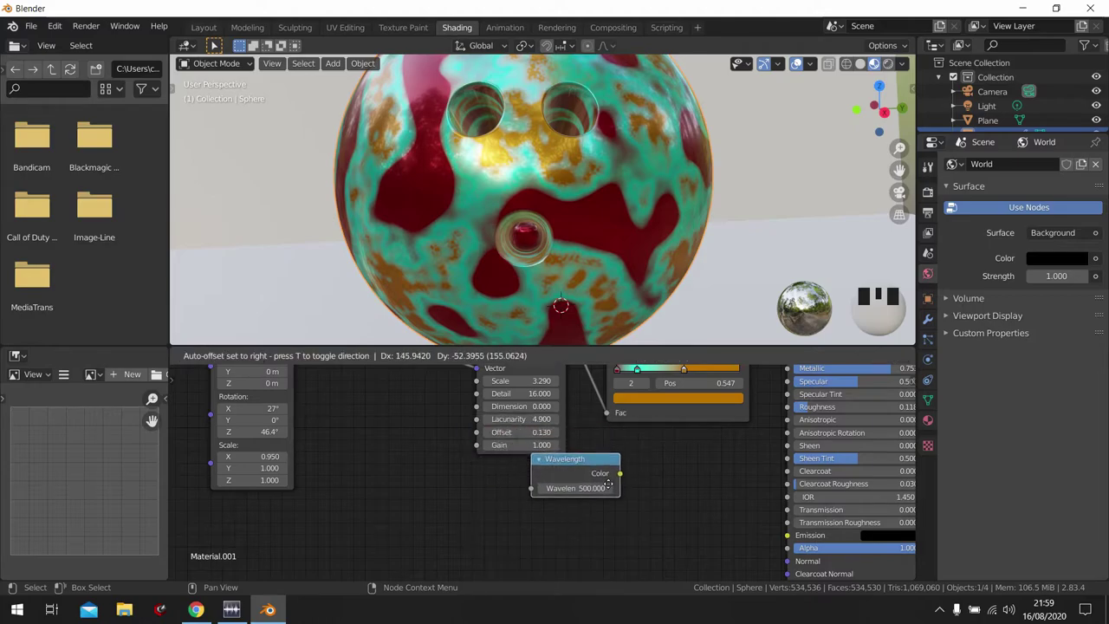
click(611, 487)
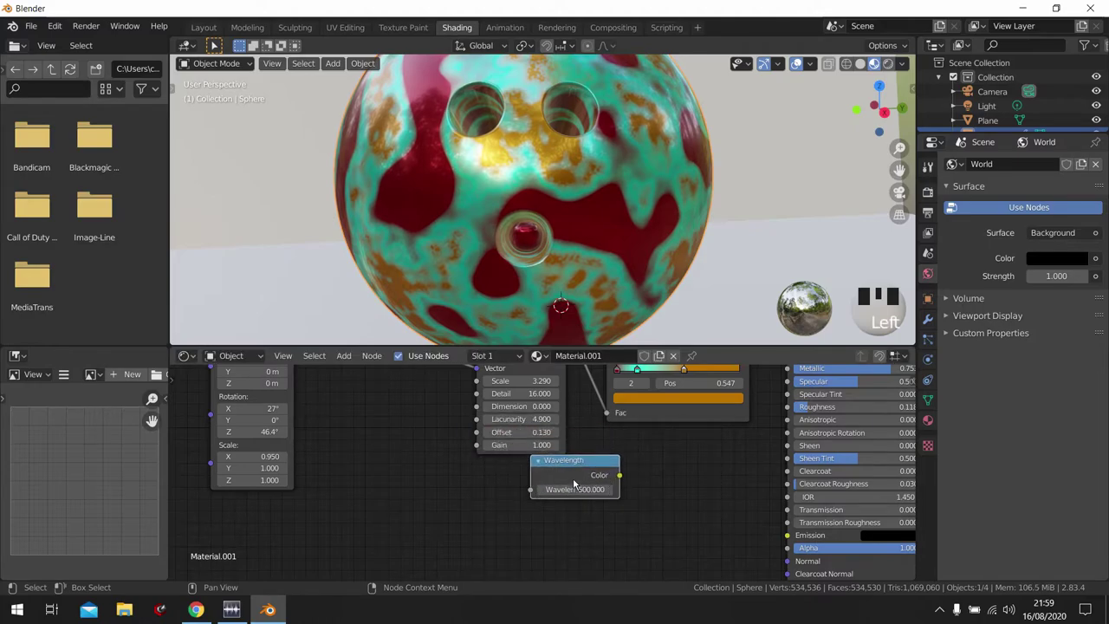
- Add a Wave Texture below Musgrave and connect its Color to the Musgrave Scale input
key(shift+a)
click(564, 433)
text(ave)
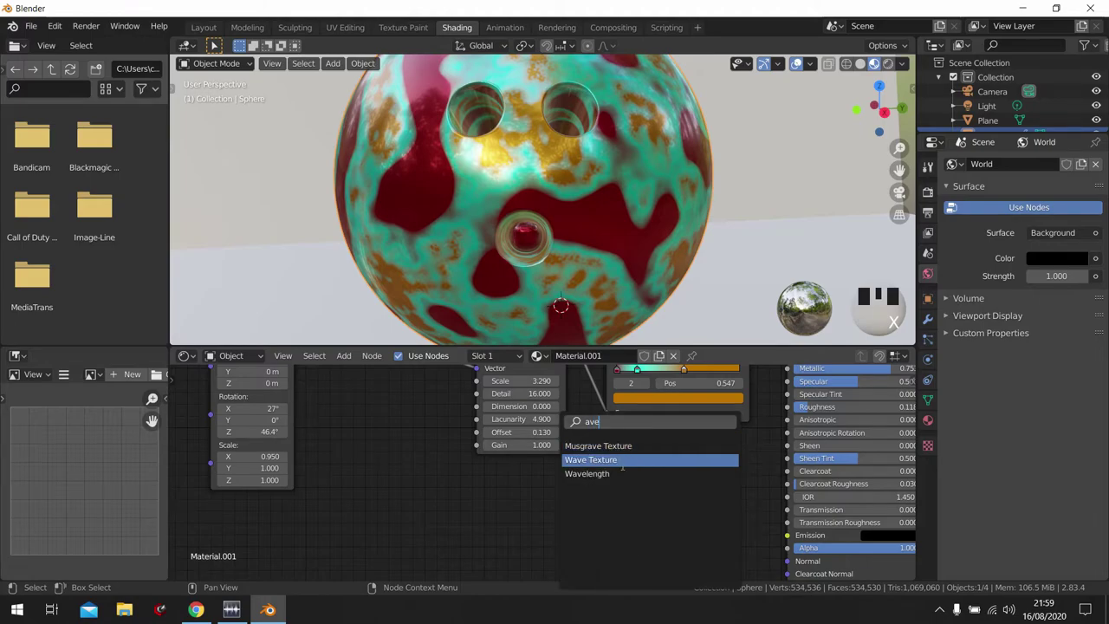
click(616, 459)
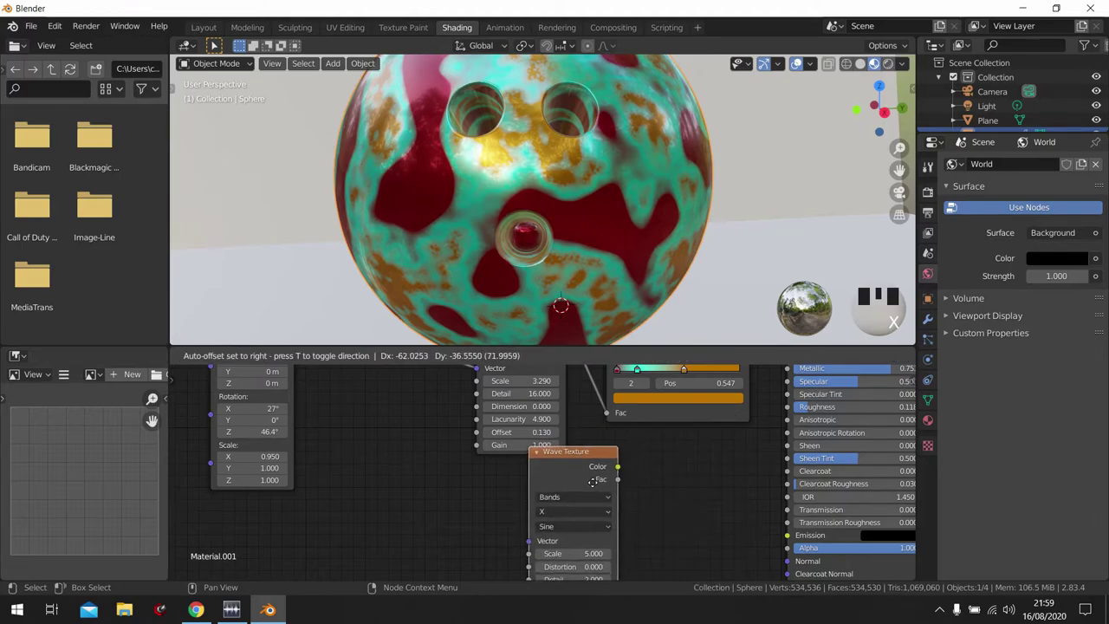
click(570, 450)
middle_drag(570, 450, 627, 501)
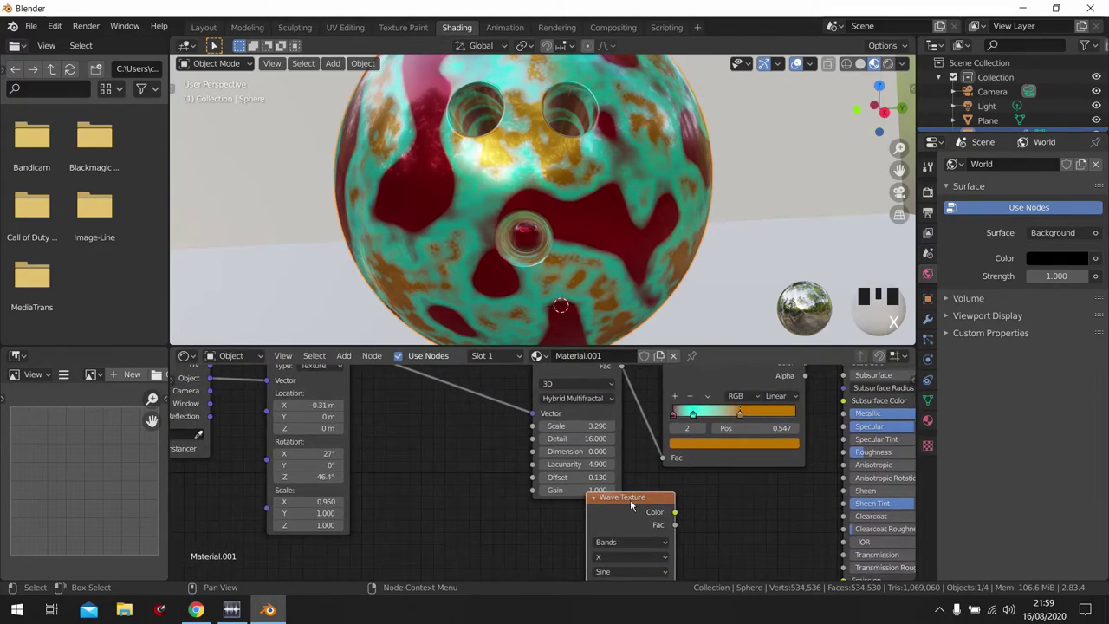
drag(630, 499, 494, 492)
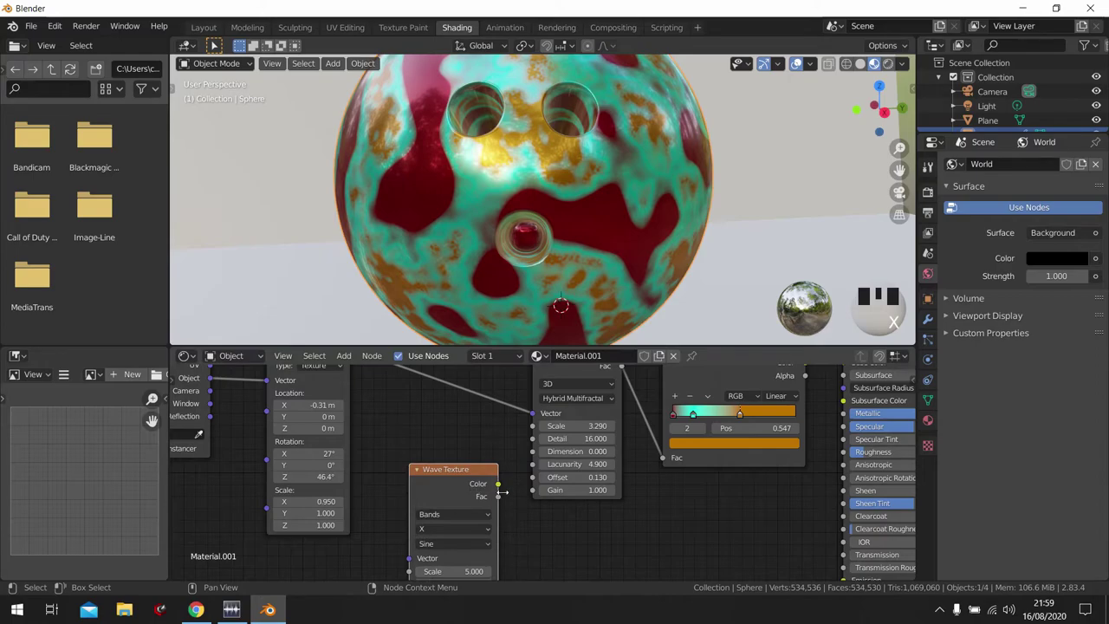
drag(544, 431, 543, 429)
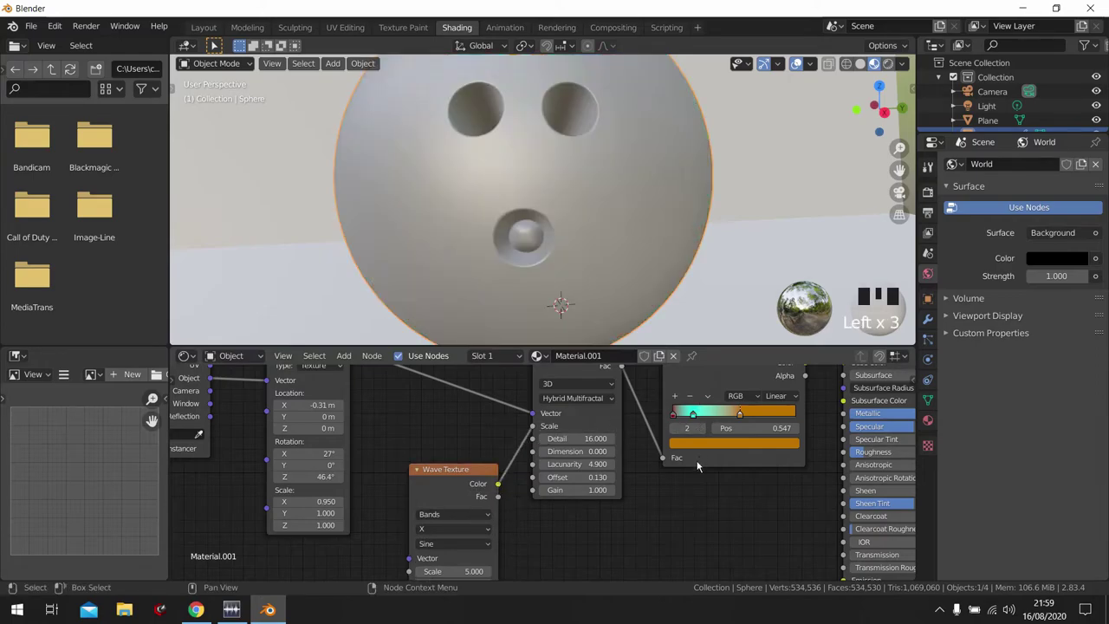
middle_drag(652, 509, 605, 509)
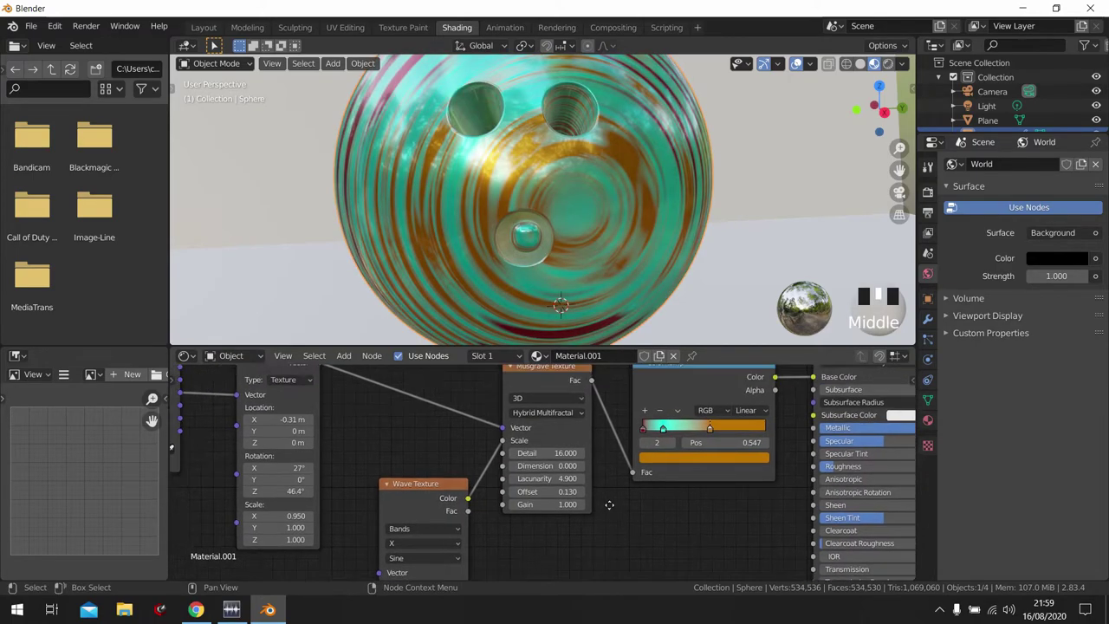
scroll(640, 252, down, 2)
middle_drag(639, 252, 566, 291)
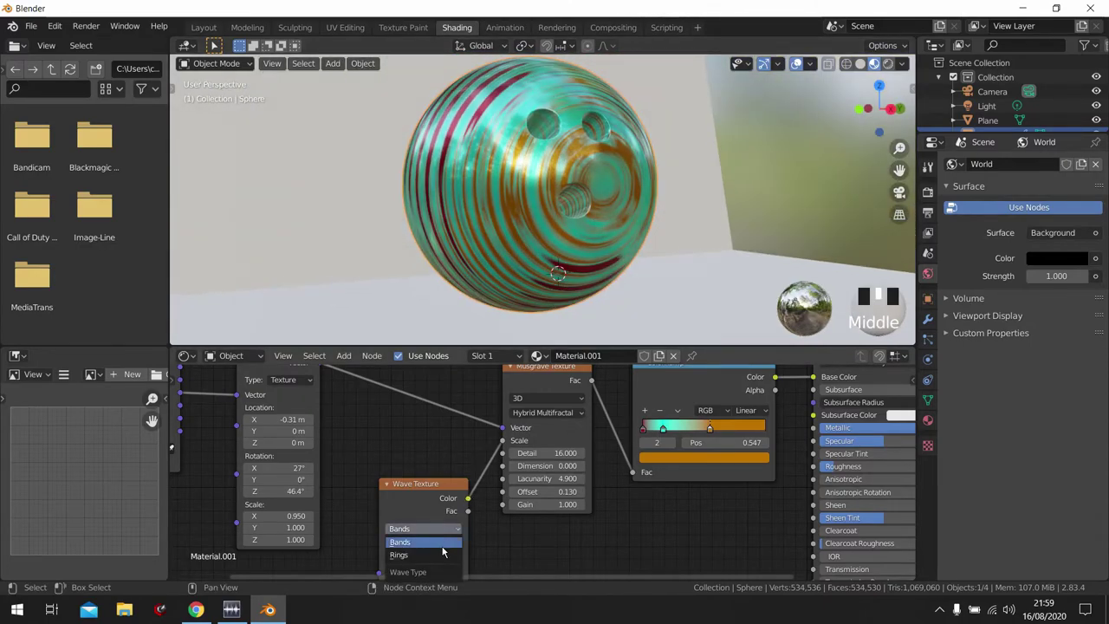
- Set the Wave Texture type to Rings and its Scale to -0.310, undoing an overshoot
click(441, 555)
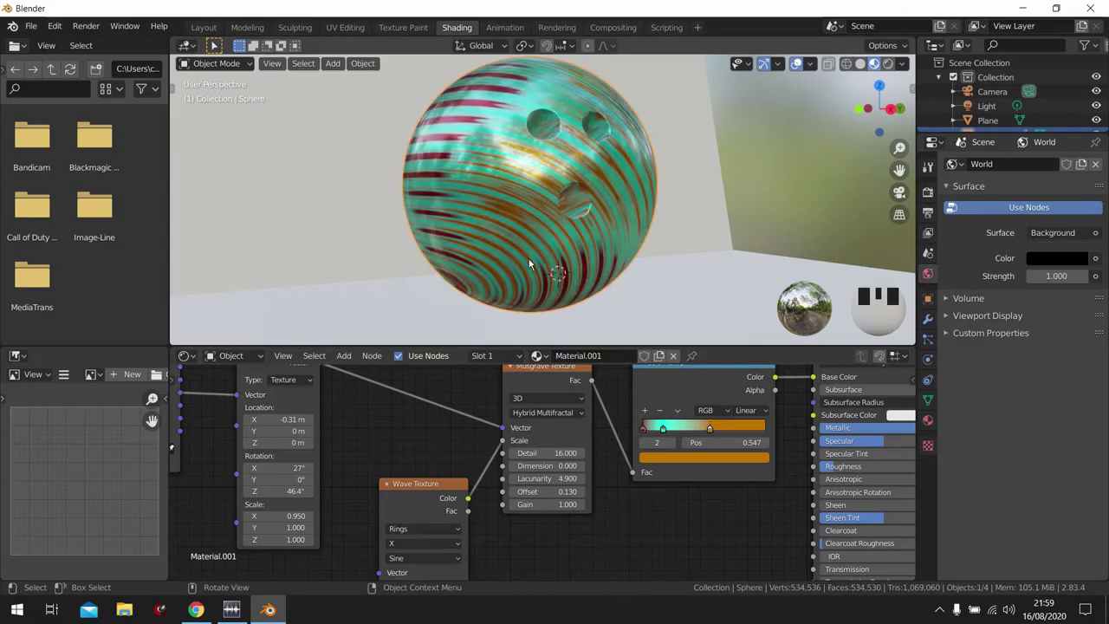
middle_drag(537, 286, 518, 223)
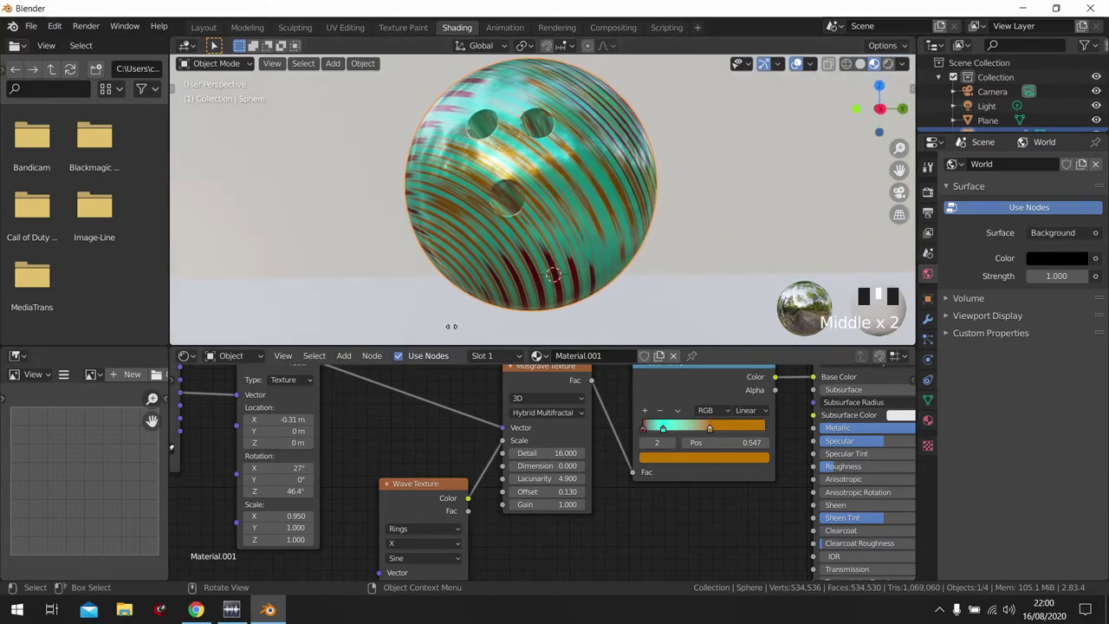
scroll(389, 445, up, 4)
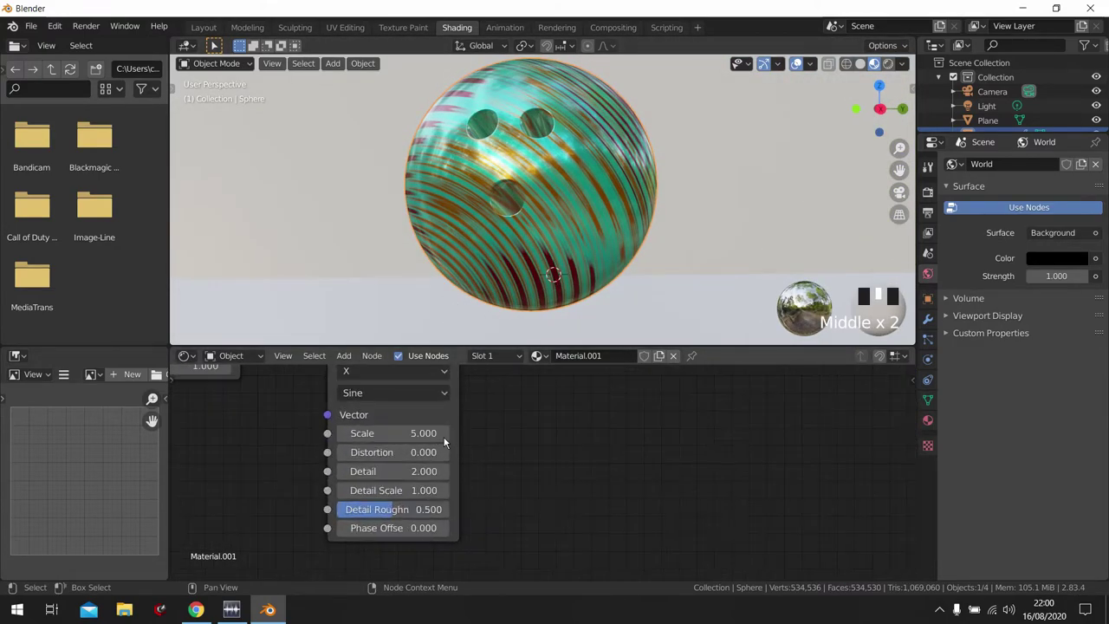
drag(389, 422, 285, 423)
key(ctrl+z)
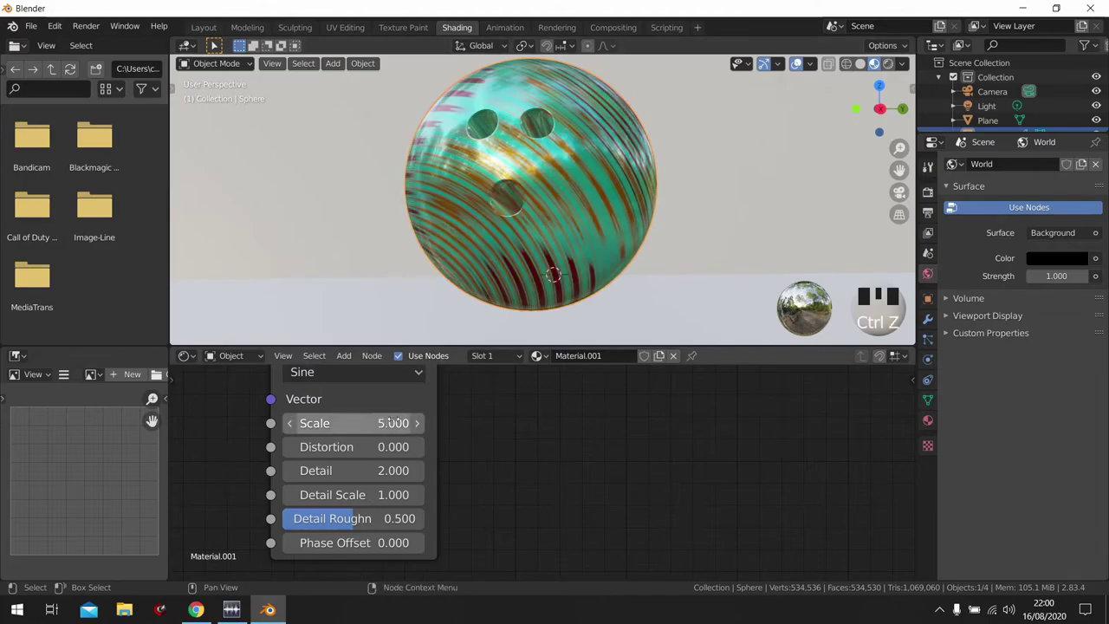
shift+drag(393, 423, 333, 423)
middle_drag(647, 124, 532, 334)
- Set the Wave Texture Distortion to -17.400, leaving Phase Offset at 0
middle_drag(376, 457, 408, 455)
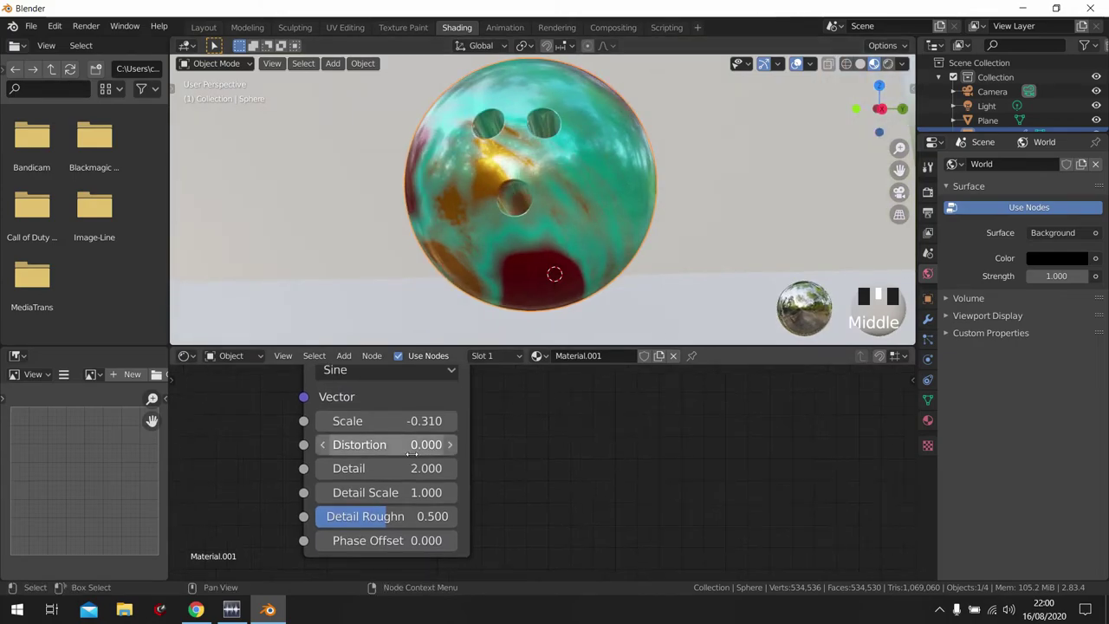
drag(390, 444, 272, 444)
mouse_move(555, 229)
middle_down()
mouse_move(409, 254)
mouse_move(549, 227)
middle_up()
scroll(595, 172, up, 3)
middle_drag(594, 173, 608, 173)
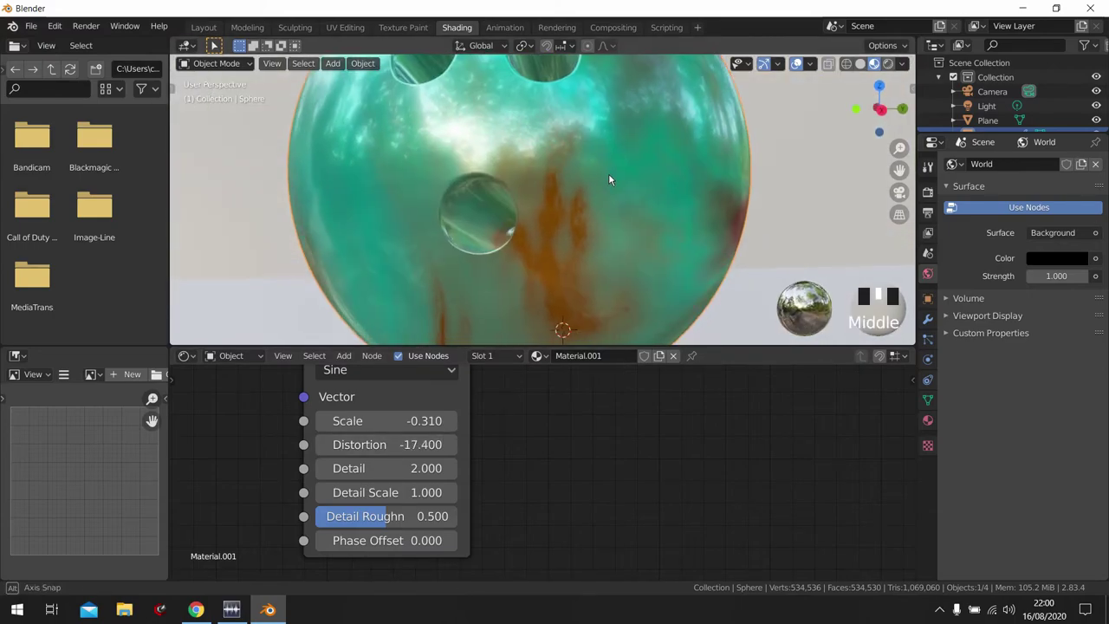
mouse_move(385, 540)
mouse_down()
mouse_move(407, 539)
mouse_move(386, 540)
mouse_up()
scroll(531, 258, down, 2)
middle_drag(532, 258, 534, 216)
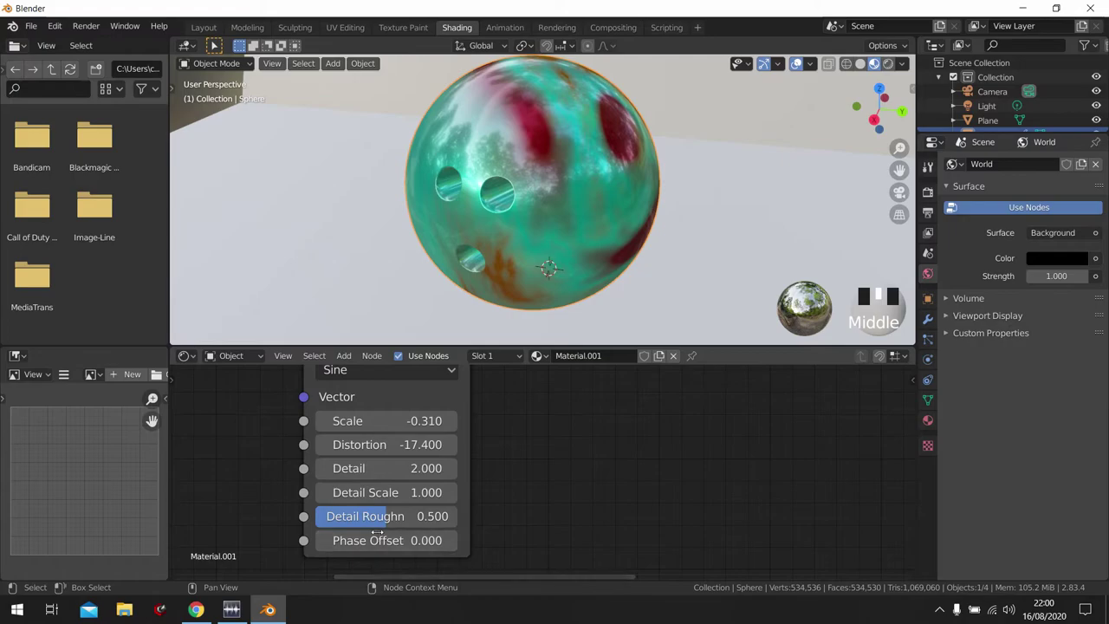
- Raise Wave Texture Detail to 7.700 after comparing against Detail 0 on the ball
mouse_move(385, 468)
mouse_down()
mouse_move(412, 468)
mouse_move(393, 468)
mouse_up()
scroll(544, 179, up, 3)
scroll(546, 171, up, 1)
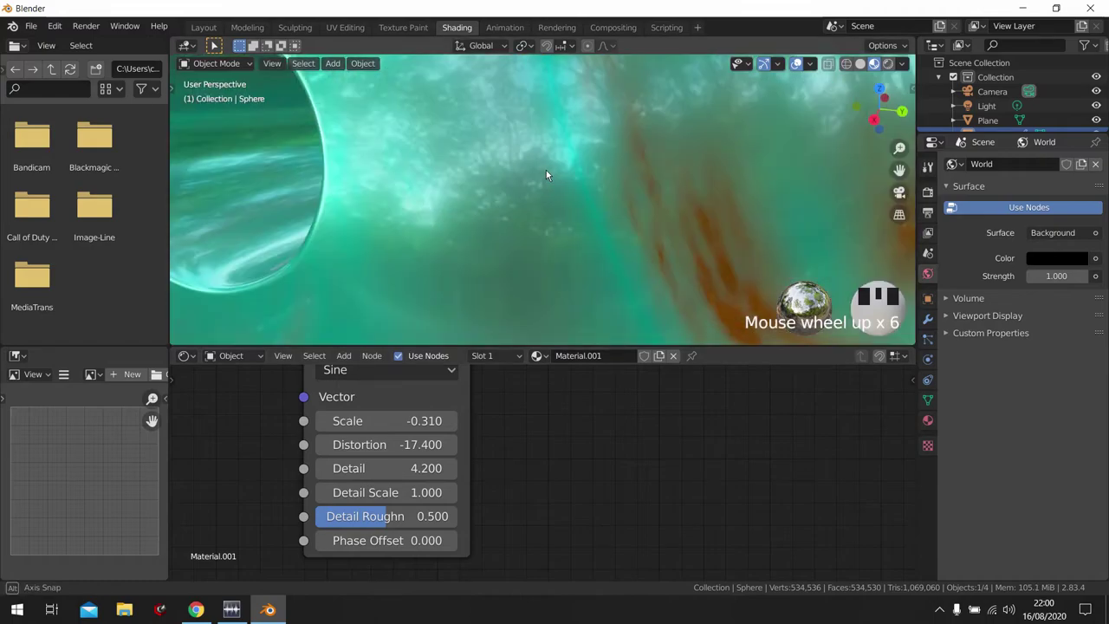
scroll(526, 152, down, 3)
middle_drag(526, 152, 603, 151)
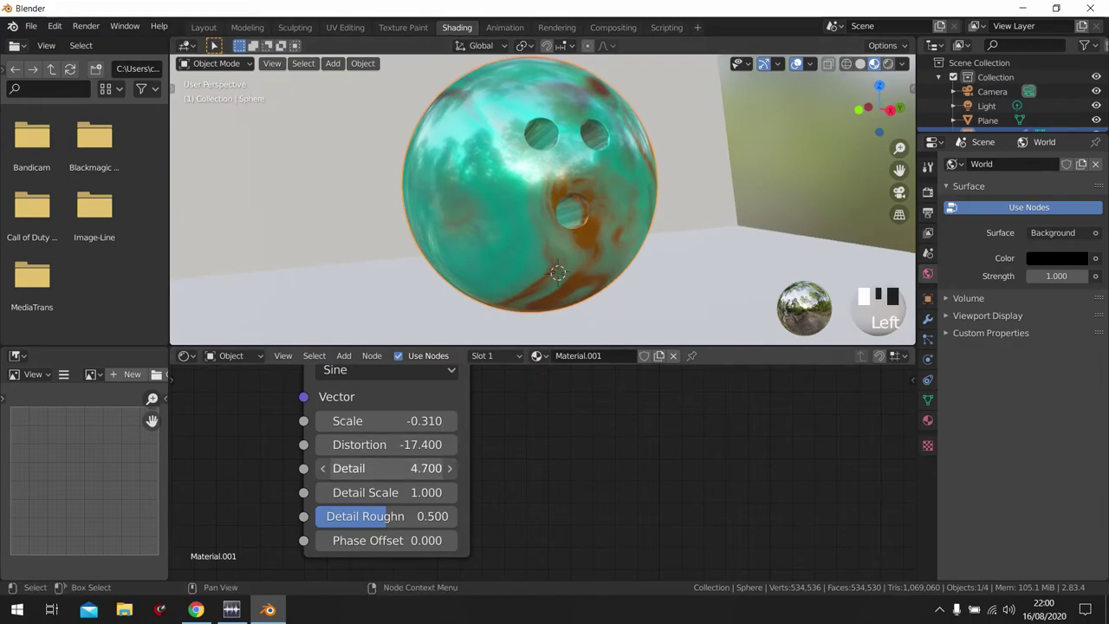
drag(386, 468, 438, 467)
middle_drag(523, 212, 546, 246)
scroll(530, 175, up, 3)
scroll(514, 183, down, 3)
middle_drag(286, 415, 505, 485)
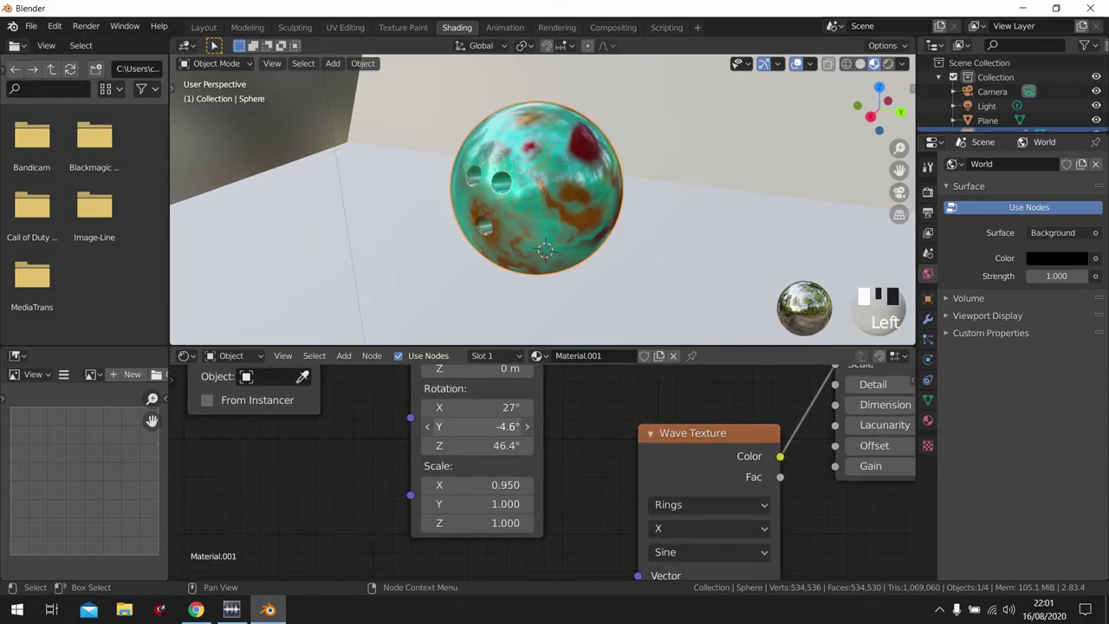
- Rotate the texture Mapping node to Y -29.2° and Z 127°
drag(485, 426, 442, 426)
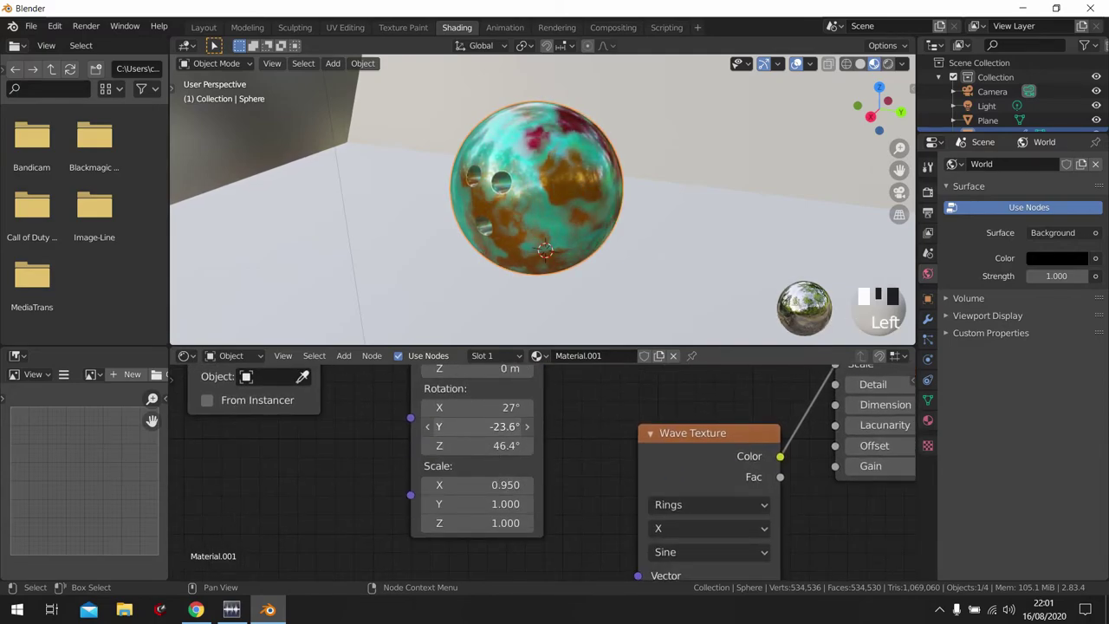
middle_drag(563, 232, 555, 277)
drag(512, 446, 653, 446)
middle_drag(541, 321, 568, 207)
- Lower the Musgrave Texture Detail value to 15.570
scroll(529, 198, down, 2)
scroll(587, 200, up, 2)
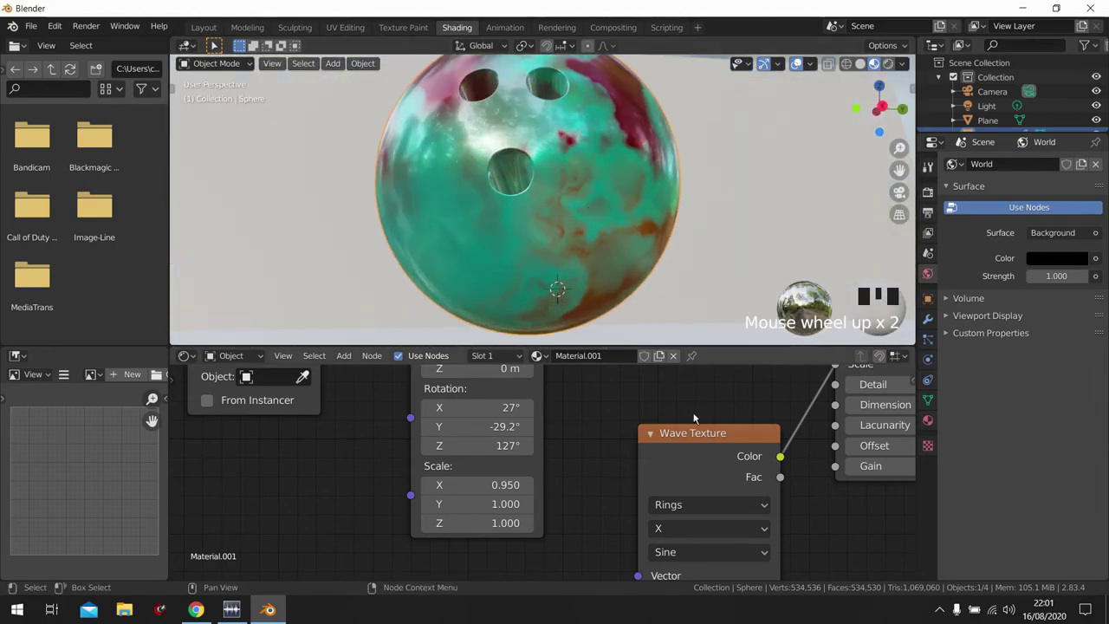
middle_drag(901, 485, 425, 570)
mouse_move(403, 459)
mouse_down()
mouse_move(369, 459)
mouse_move(389, 460)
mouse_up()
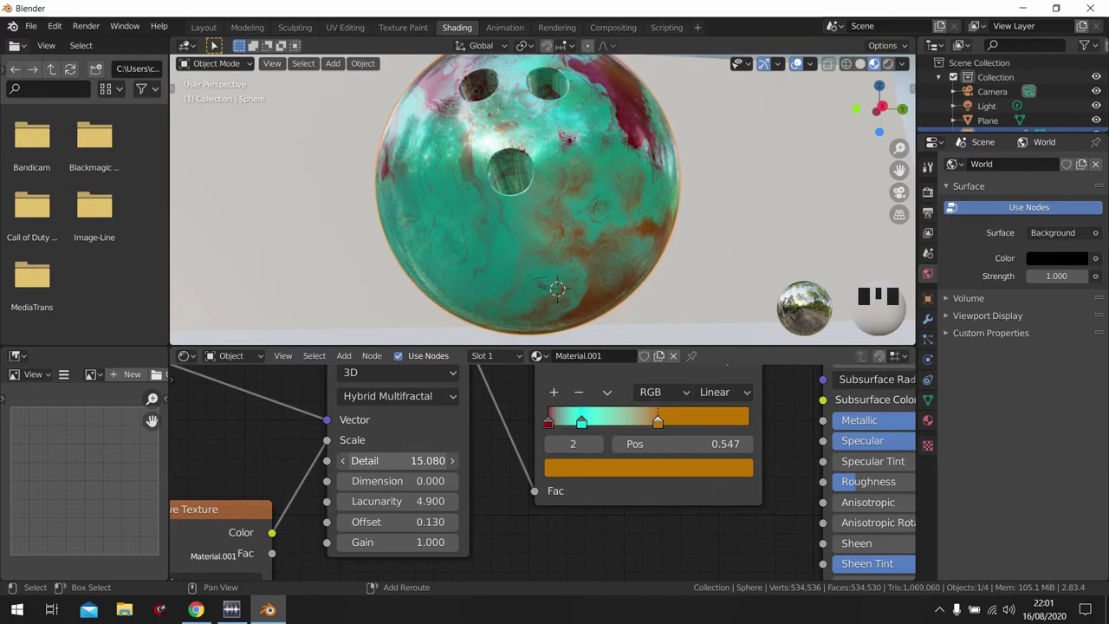
- Fine-tune the Musgrave Detail to exactly 15.000 and inspect the marbled ball
scroll(440, 247, up, 3)
middle_drag(441, 248, 484, 208)
scroll(499, 202, up, 2)
scroll(472, 241, down, 1)
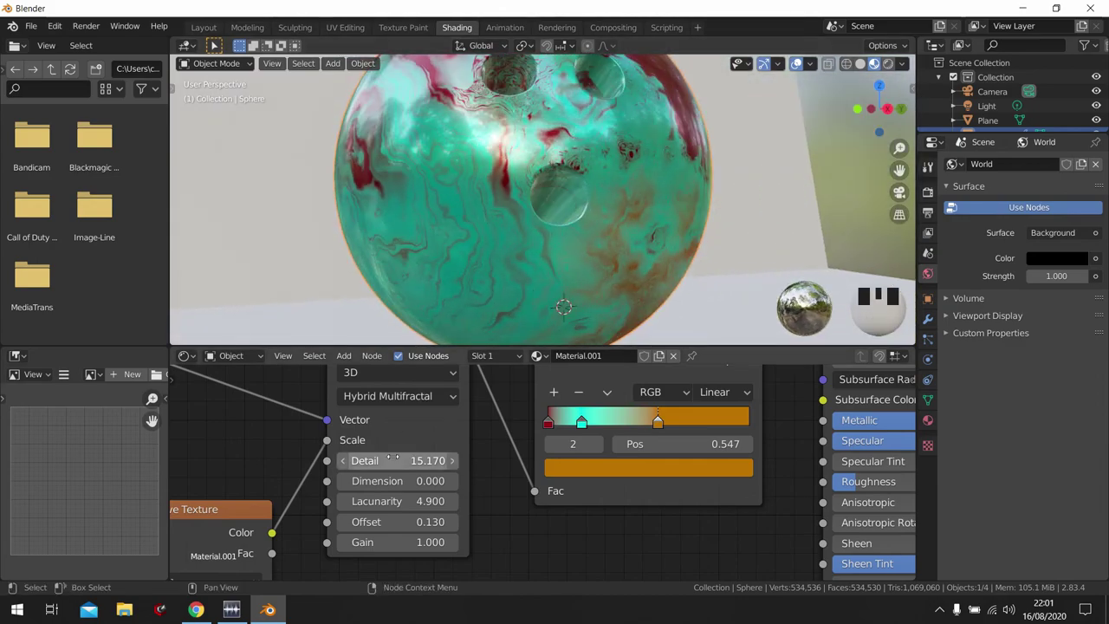
mouse_move(398, 460)
shift+mouse_down()
mouse_move(439, 460)
mouse_move(378, 460)
shift+mouse_up()
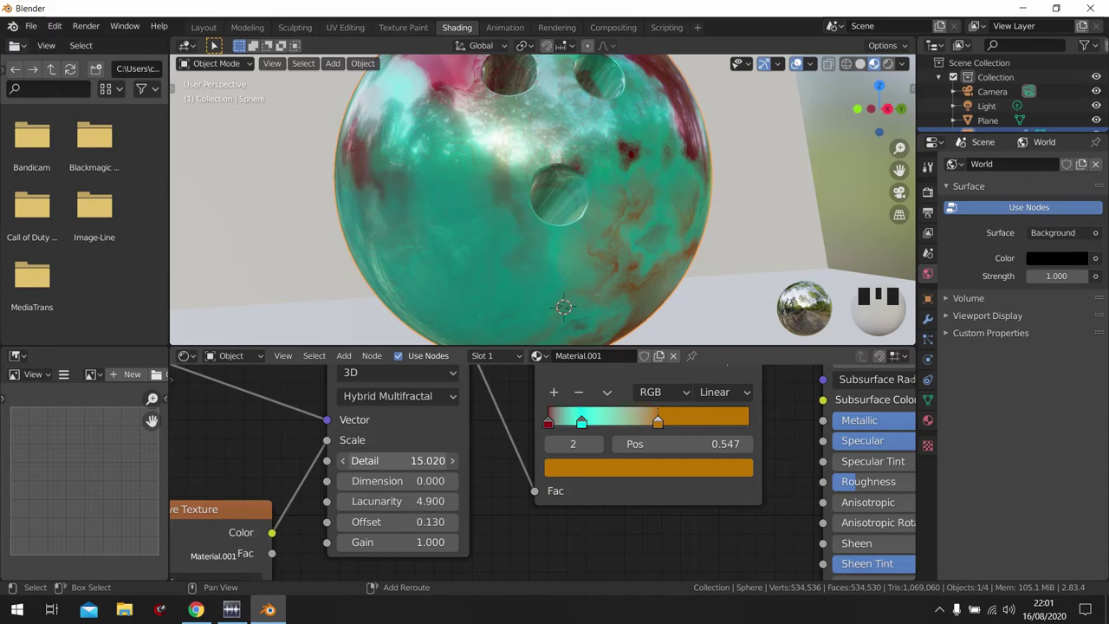
scroll(476, 259, up, 5)
middle_drag(476, 259, 414, 329)
scroll(473, 231, down, 3)
middle_drag(473, 231, 646, 186)
scroll(511, 194, down, 4)
scroll(510, 194, up, 2)
- With the ball selected, move the orange ColorRamp stop from 0.547 to position 0.355
click(523, 187)
scroll(532, 197, down, 2)
click(554, 205)
scroll(600, 183, up, 3)
scroll(589, 519, down, 3)
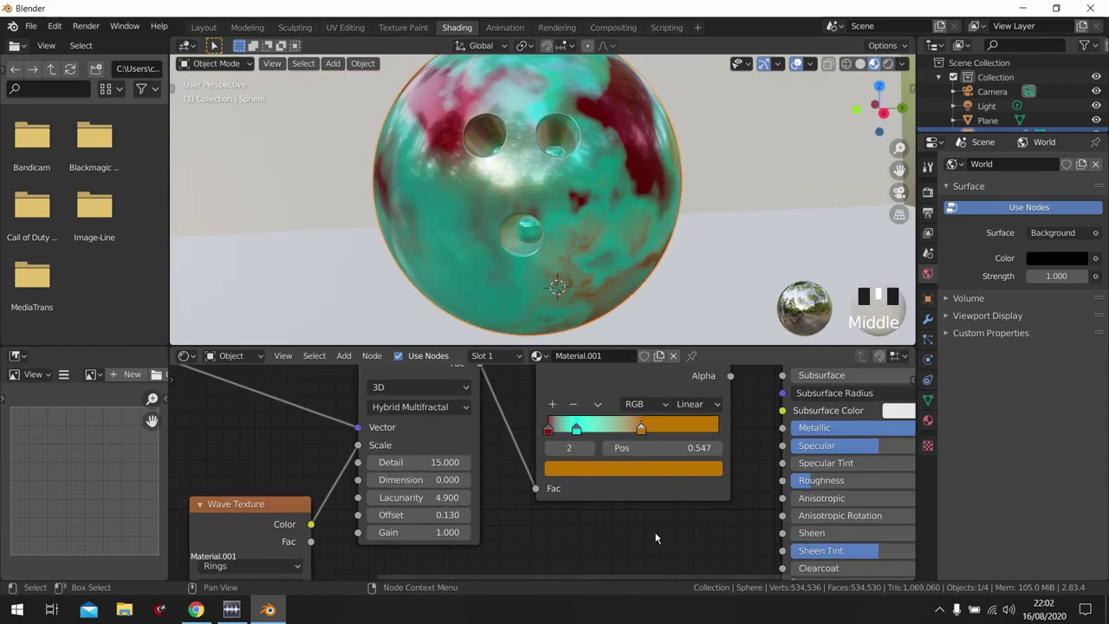
drag(546, 460, 510, 467)
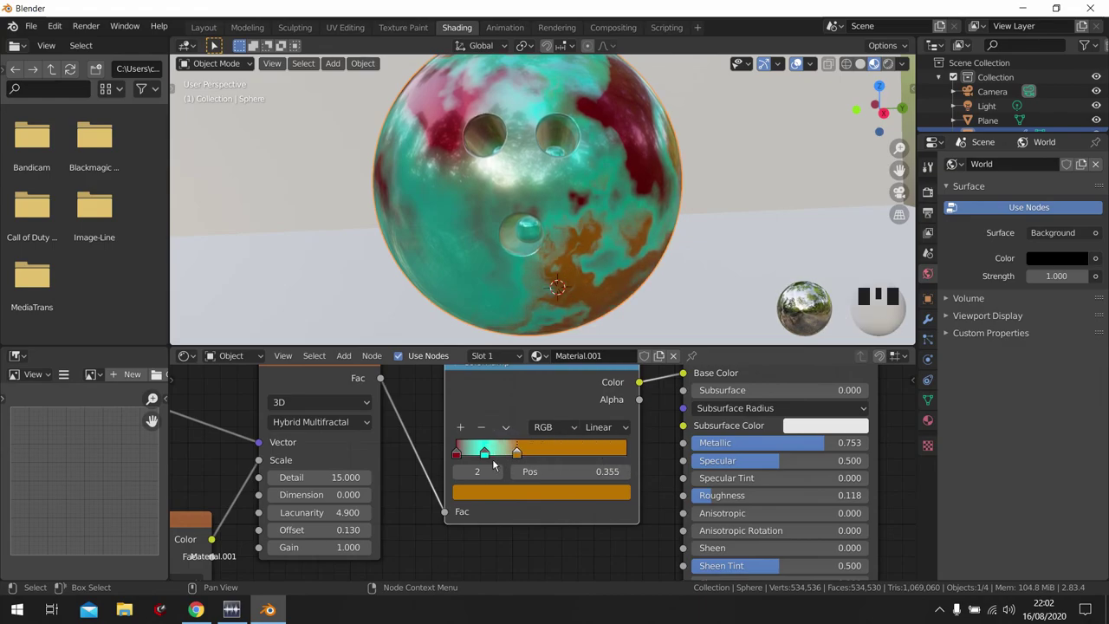
scroll(537, 249, down, 2)
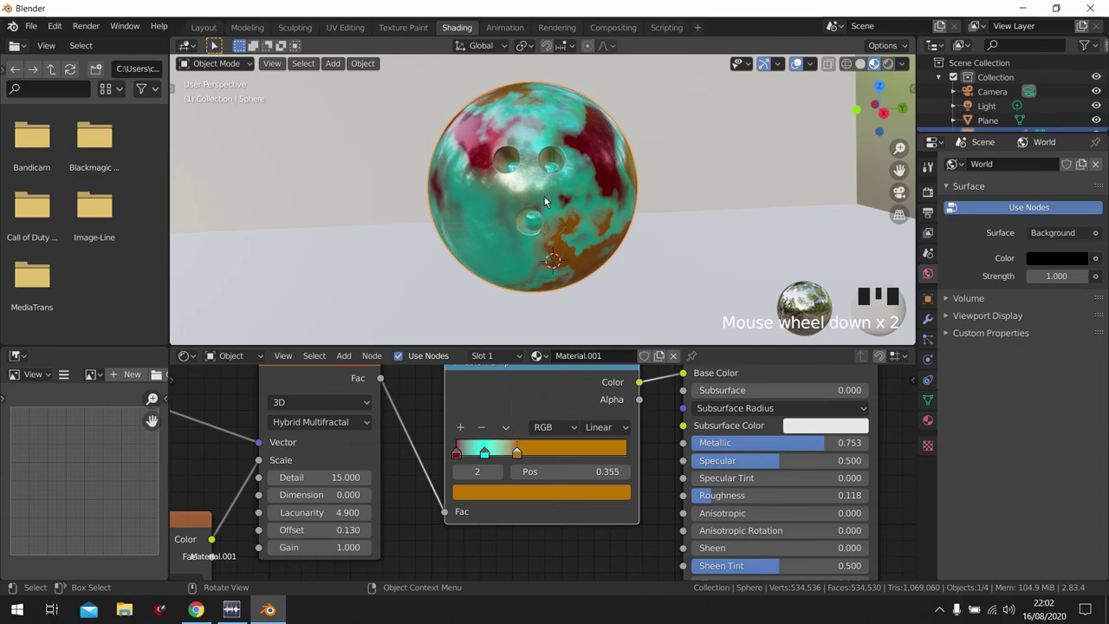